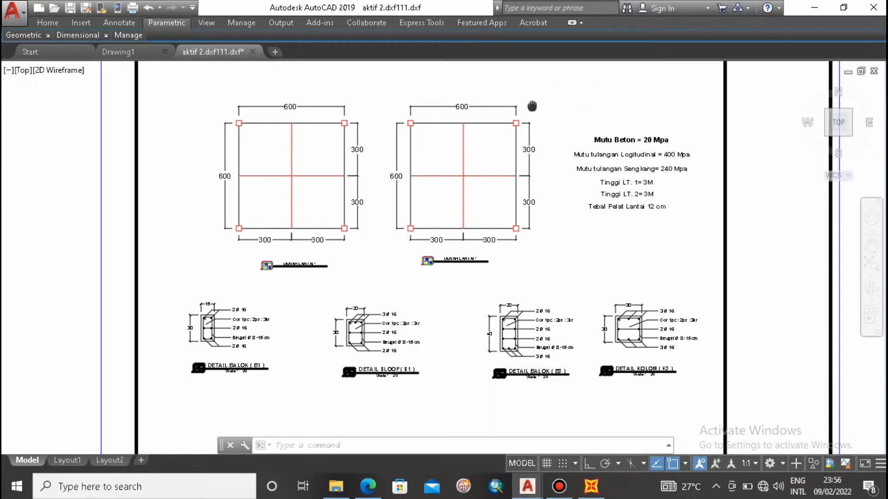
Examine the two floor plans, the concrete and reinforcement notes, and the beam, sloof and column details
middle_click_drag(530, 105, 518, 101)
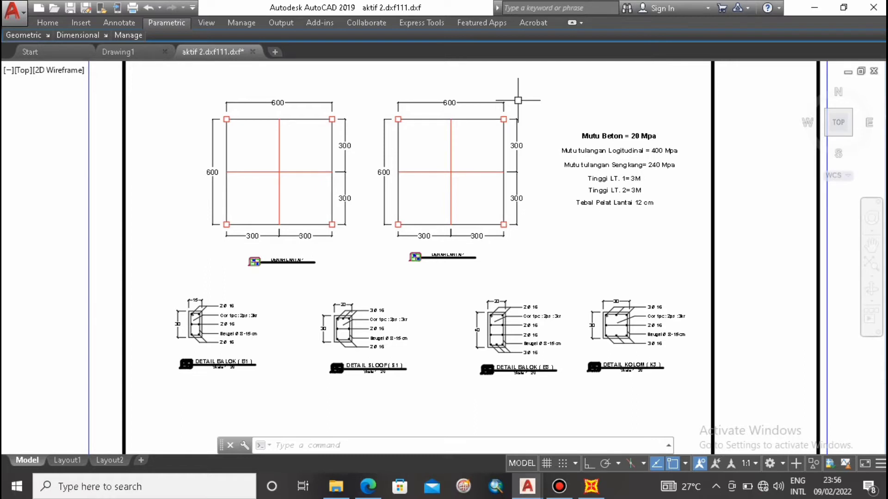
middle_click_drag(581, 174, 501, 172)
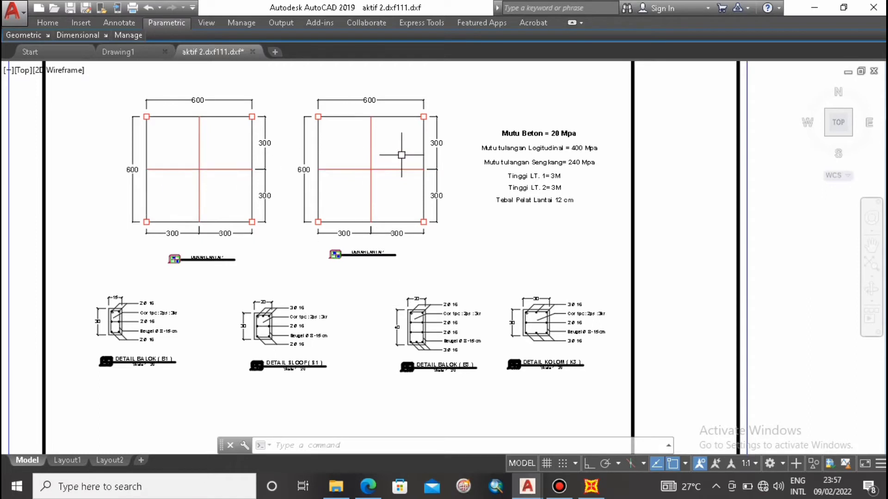
scroll(544, 134, "up", 2)
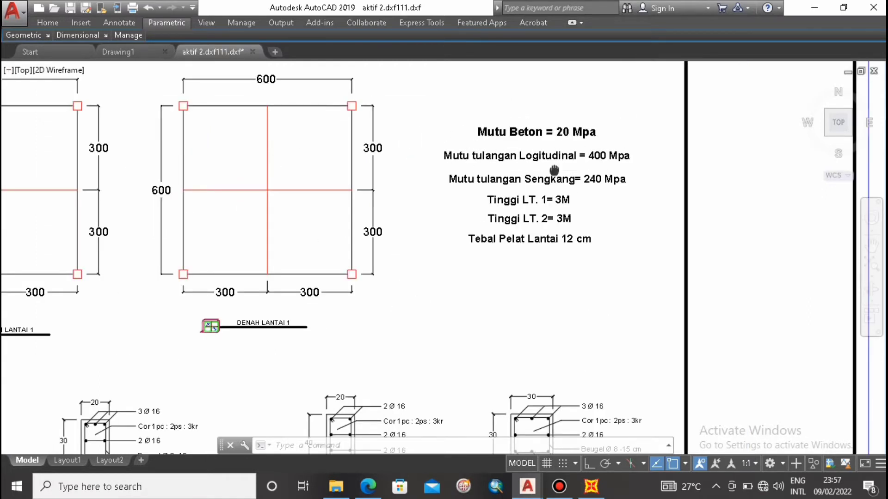
middle_click_drag(554, 174, 583, 170)
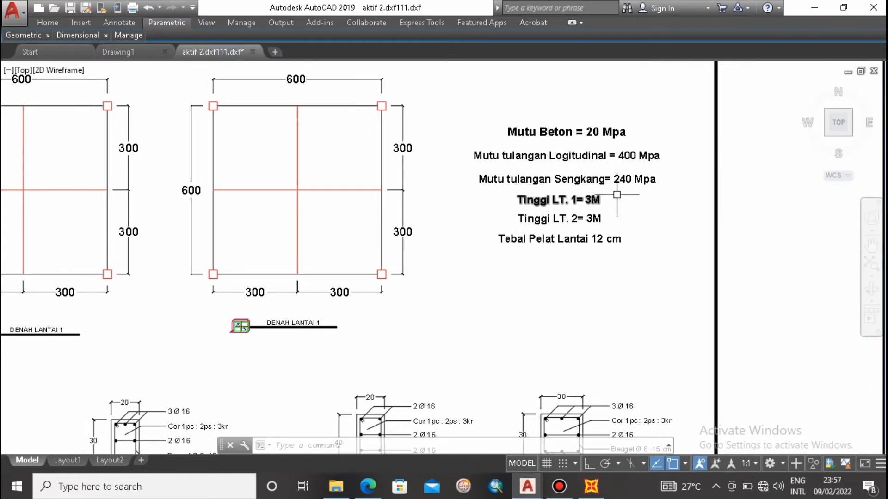
scroll(544, 195, "down", 2)
scroll(550, 185, "up", 2)
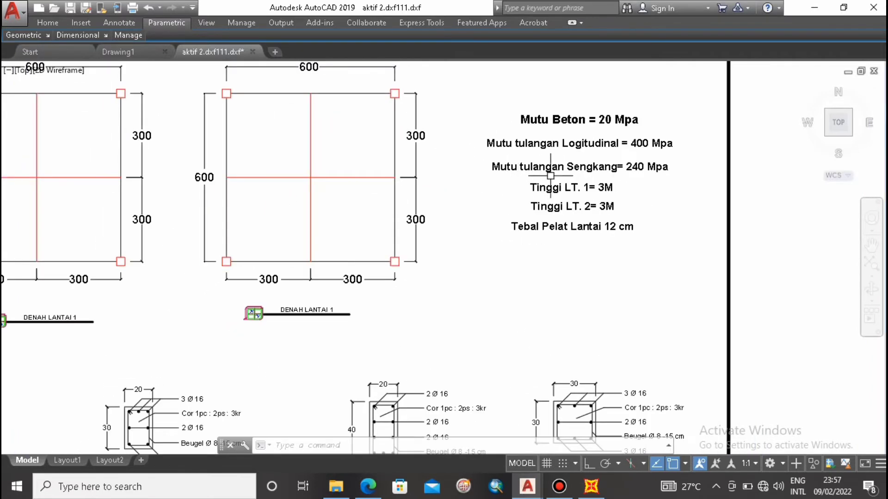
scroll(553, 182, "down", 2)
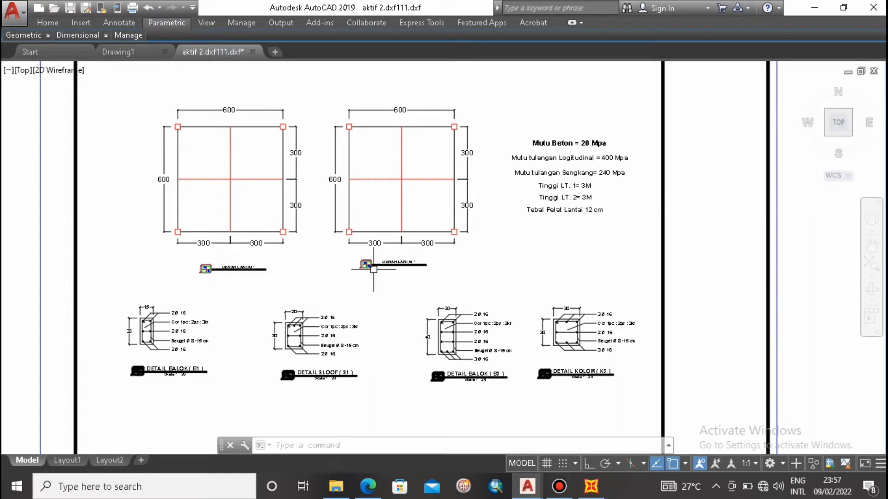
middle_click_drag(333, 218, 347, 217)
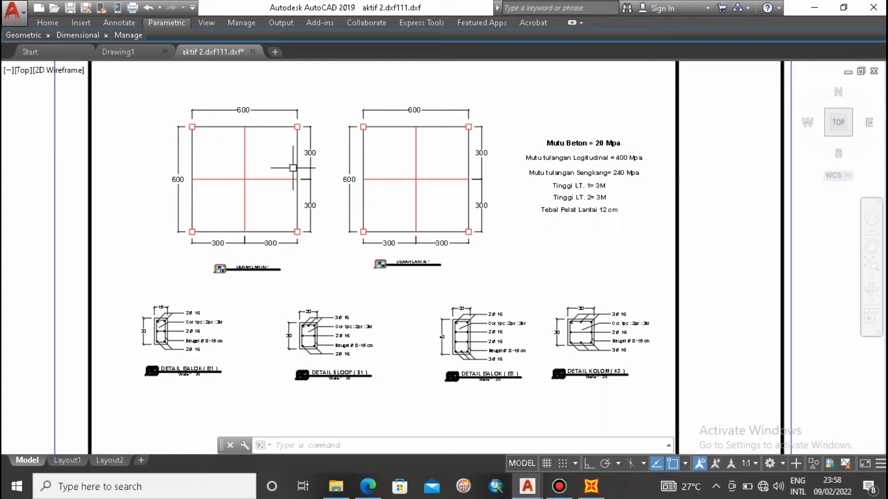
Locate the small roof truss drawn outside the sheet frame and examine its layout
scroll(234, 145, "down", 2)
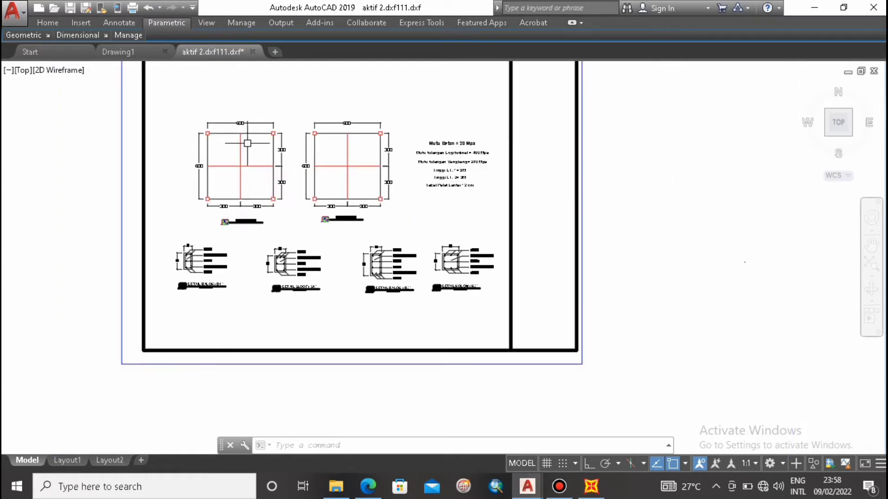
middle_click_drag(247, 143, 241, 156)
left_click(739, 274)
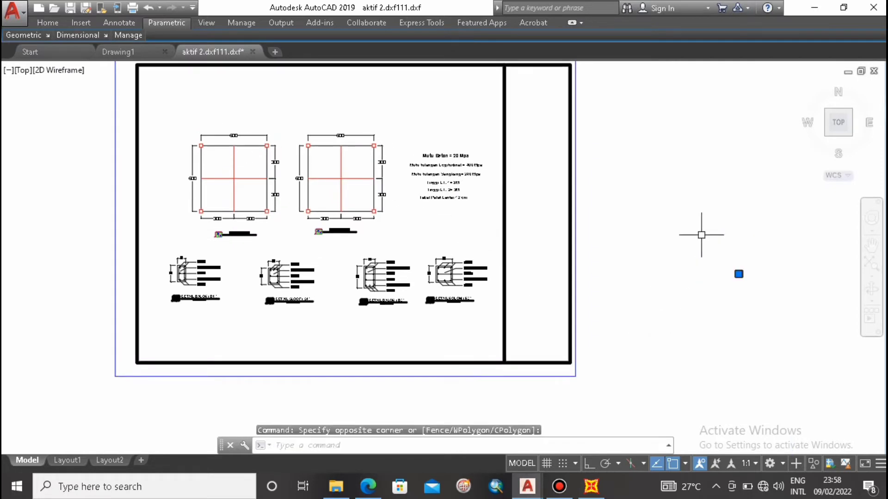
key("Escape")
scroll(724, 257, "up", 6)
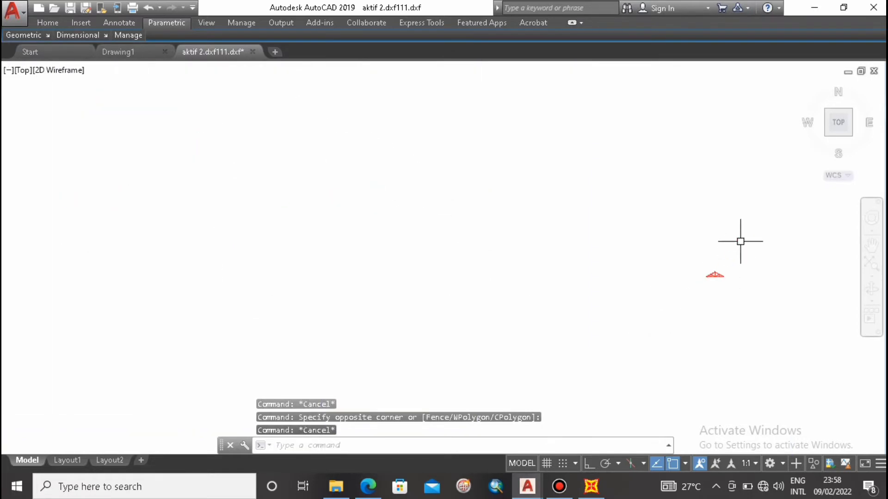
scroll(634, 232, "up", 8)
scroll(505, 243, "up", 2)
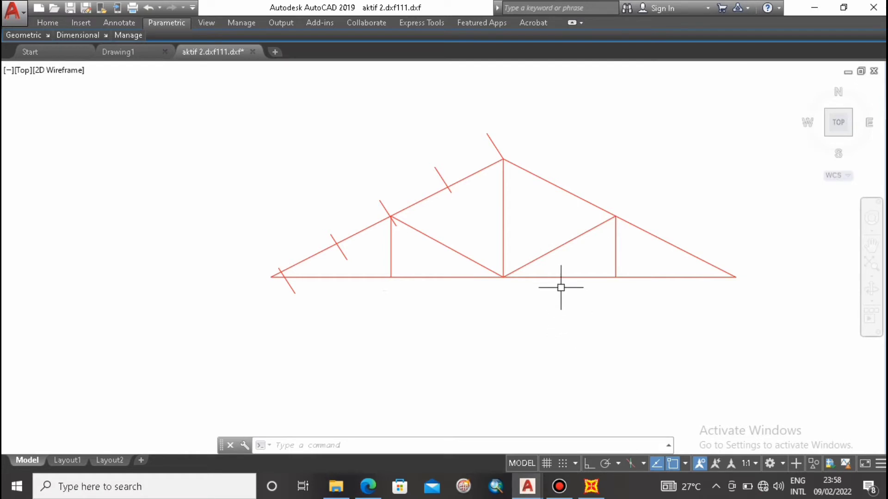
mouse_move(569, 240)
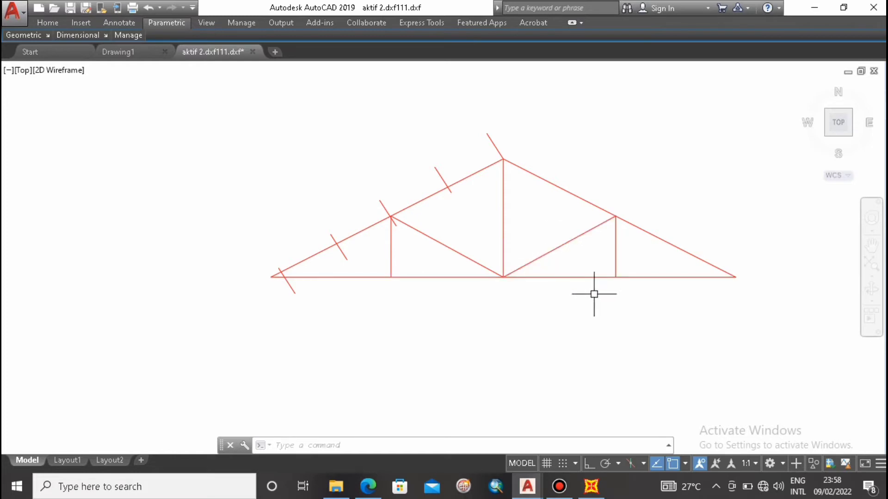
Inspect the truss's bottom chord, its two diagonals and the outer vertical web members
left_click(350, 276)
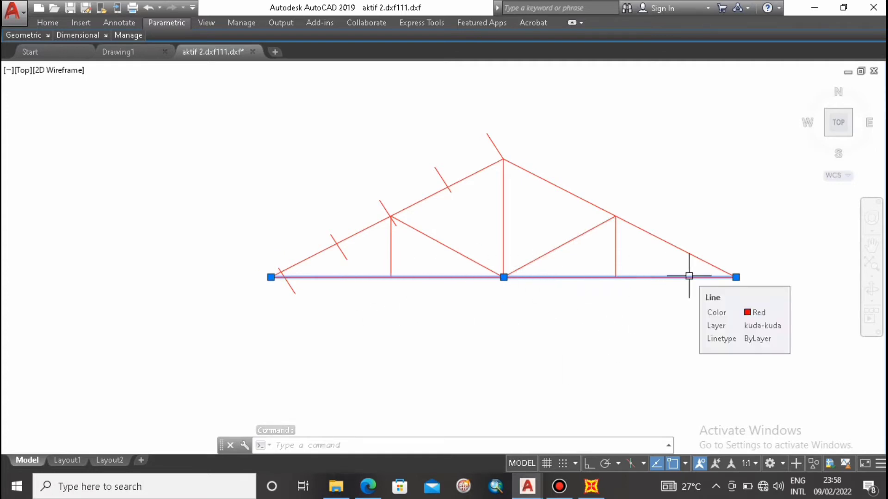
key("Escape")
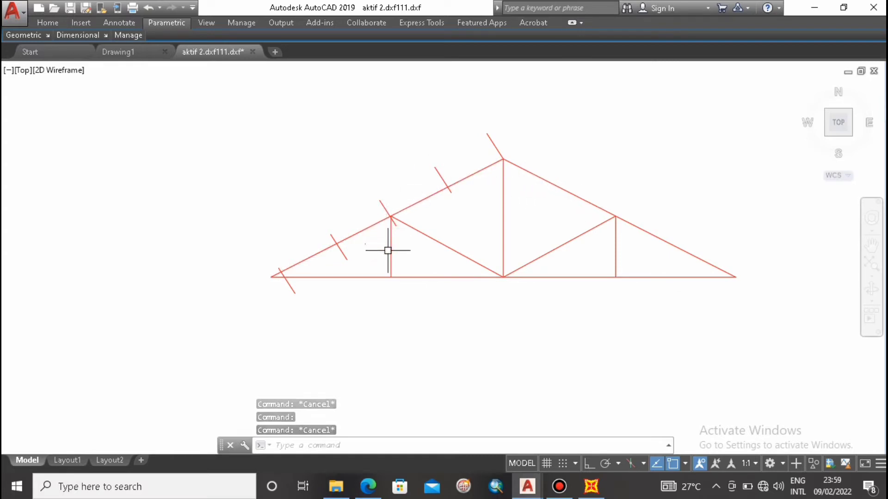
left_click(432, 241)
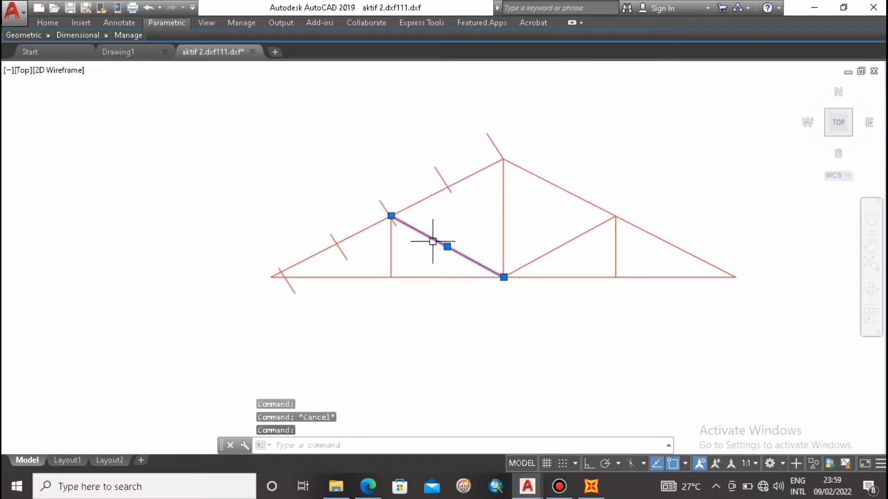
left_click(564, 244)
left_click(615, 253)
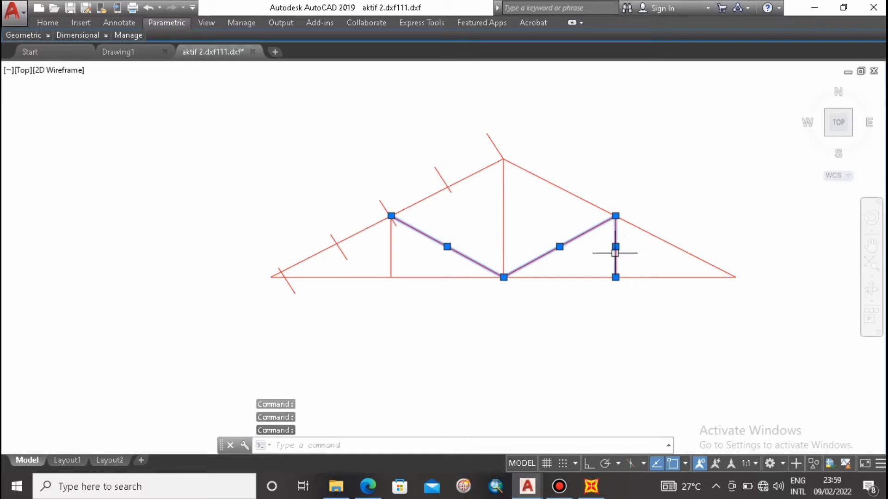
left_click(393, 247)
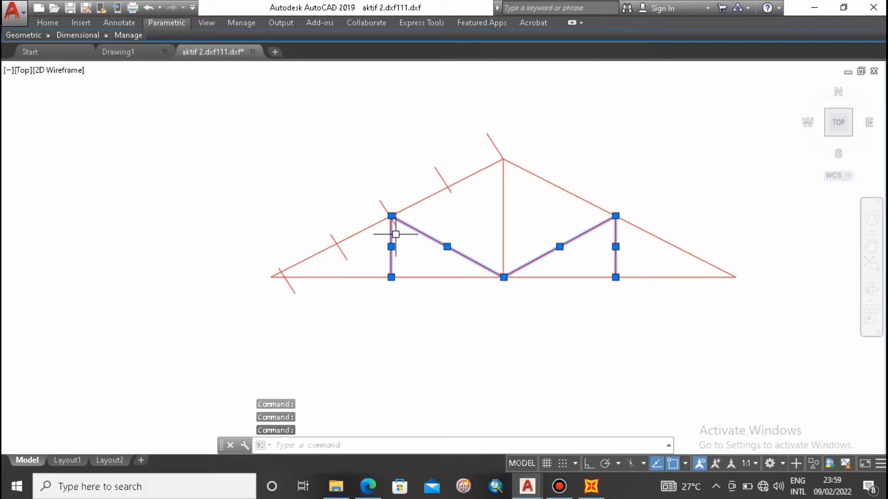
key("Escape")
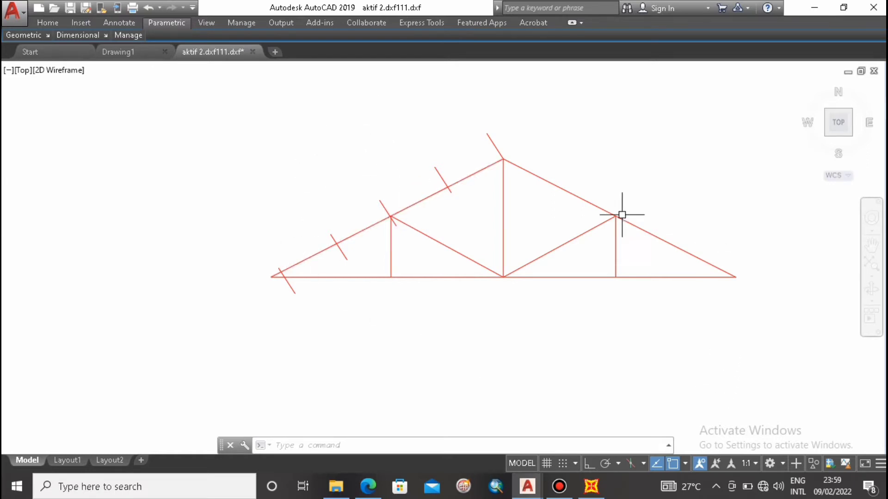
Check the layer assigned to the truss's left sloping top chord
middle_click_drag(580, 245, 527, 258)
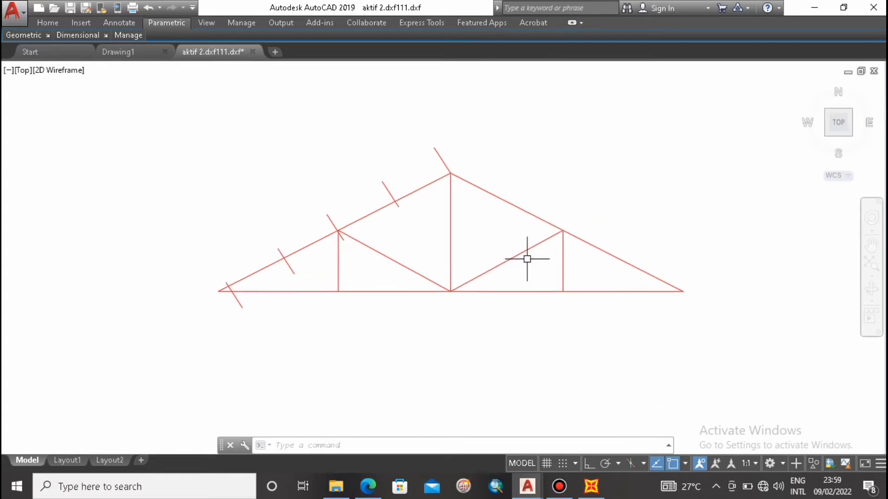
double_click(162, 23)
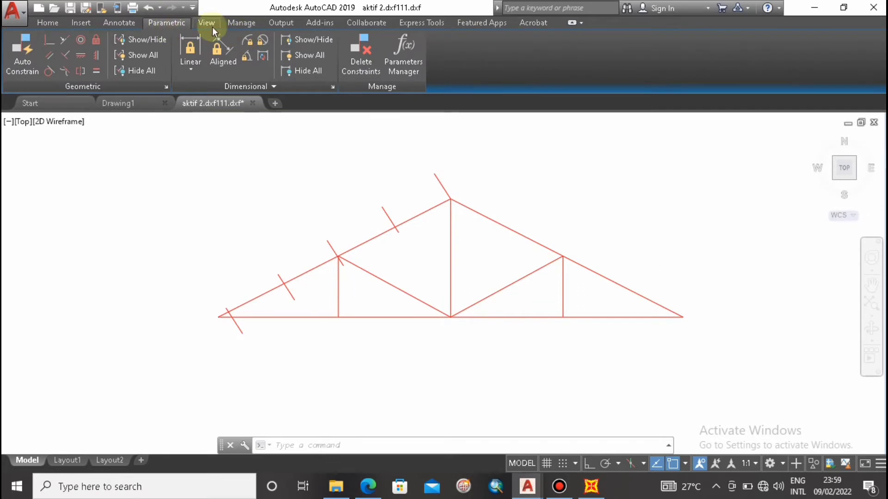
left_click(215, 22)
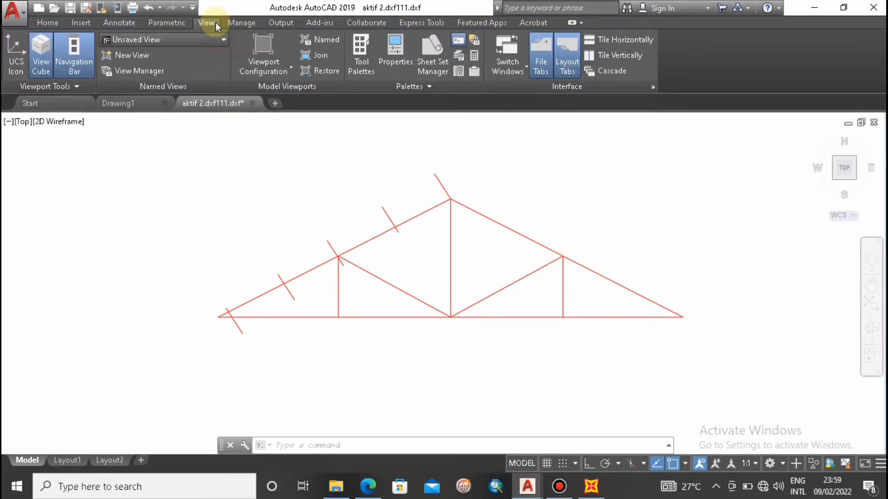
left_click(333, 23)
left_click(52, 24)
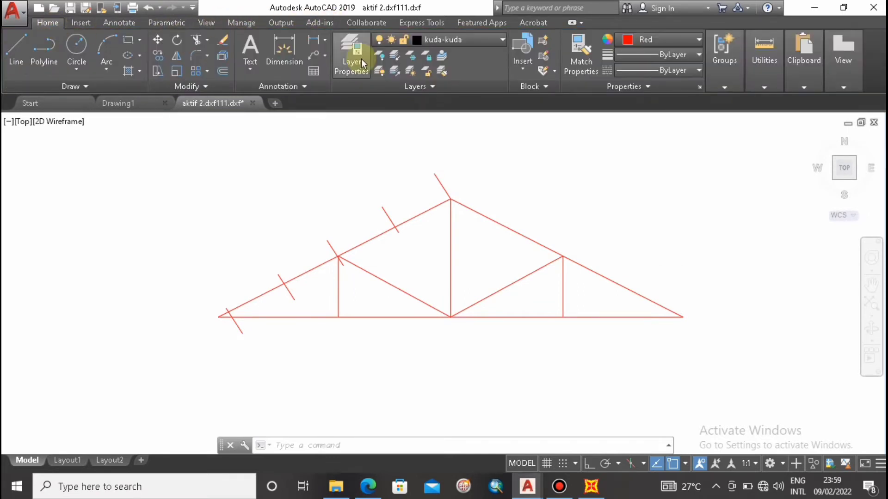
left_click(422, 208)
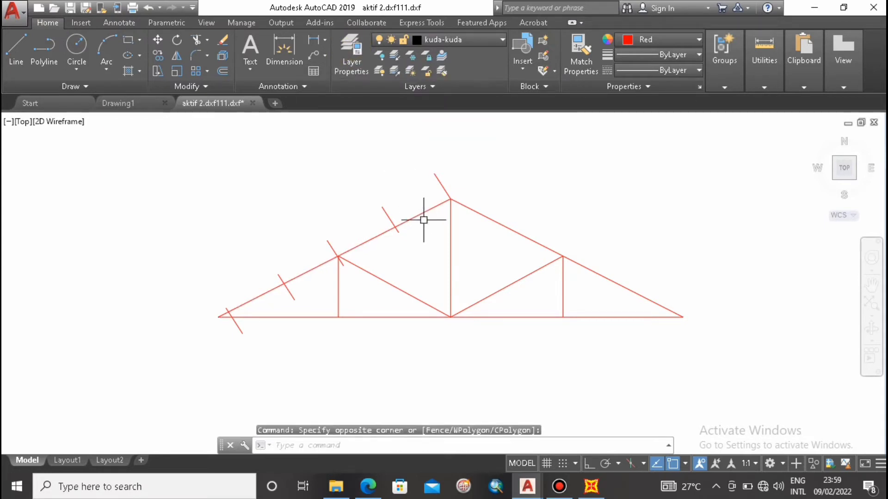
left_click(423, 217)
left_click(422, 204)
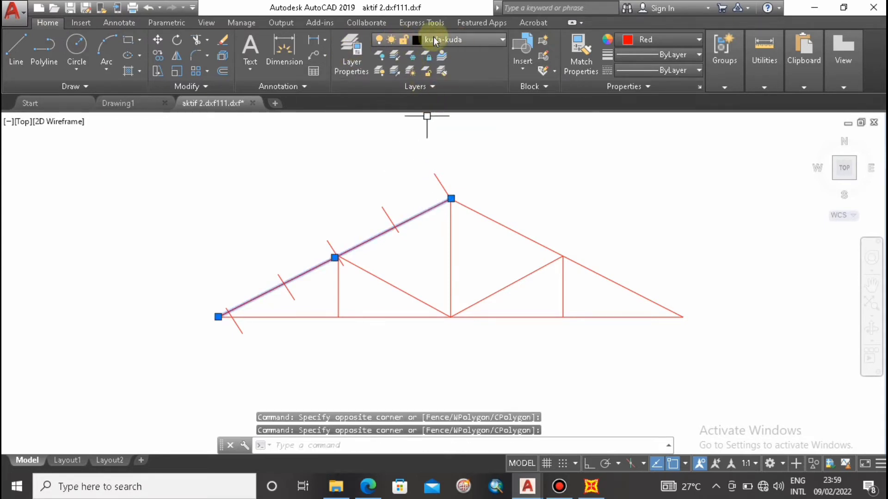
key("Escape")
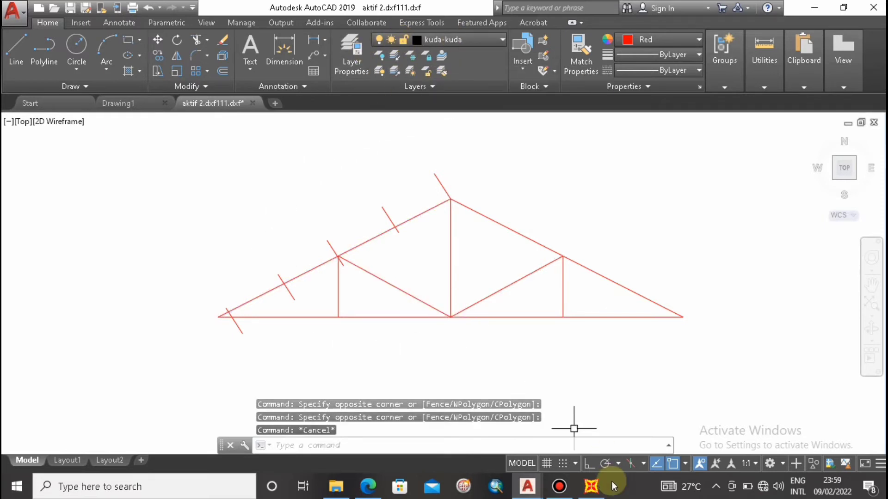
left_click(590, 487)
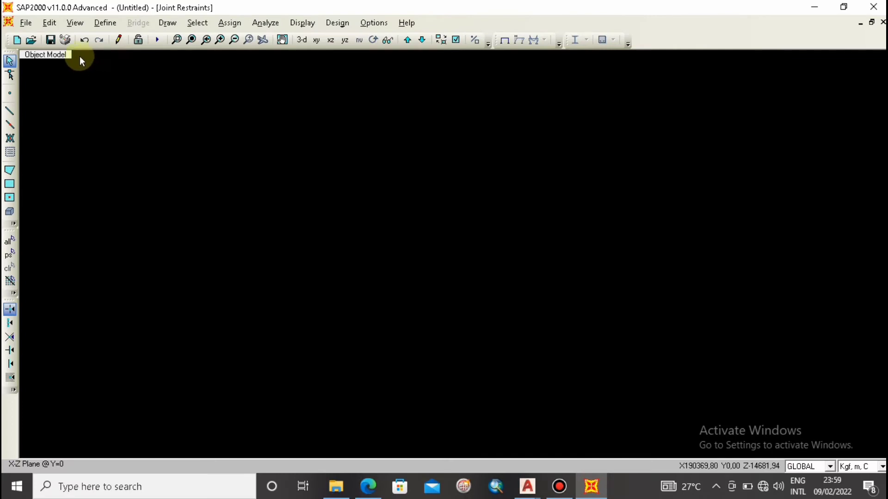
left_click(26, 24)
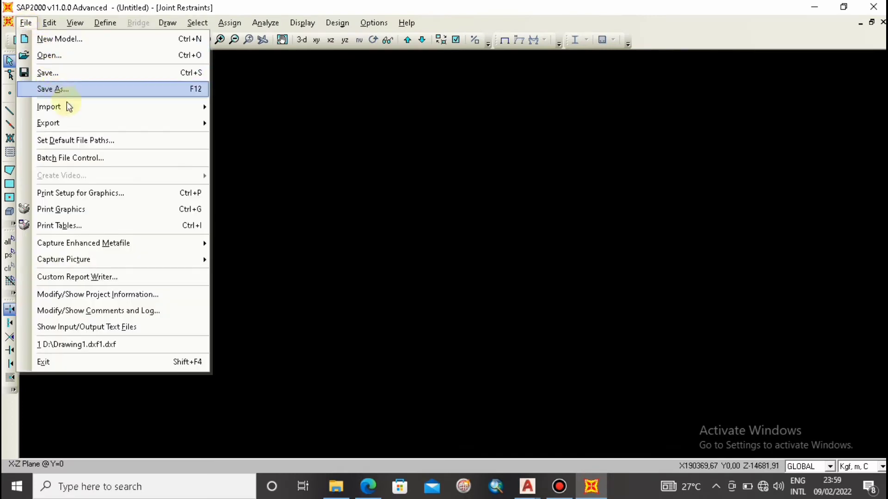
mouse_move(73, 109)
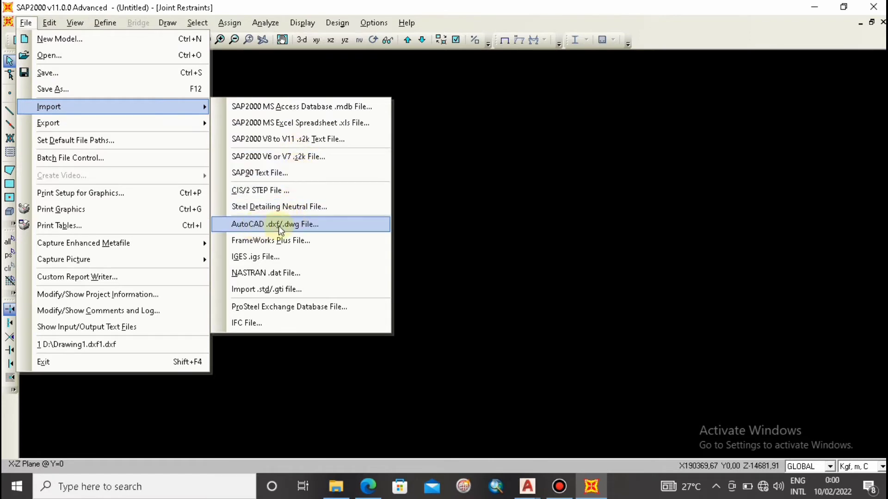
left_click(529, 486)
left_click(579, 452)
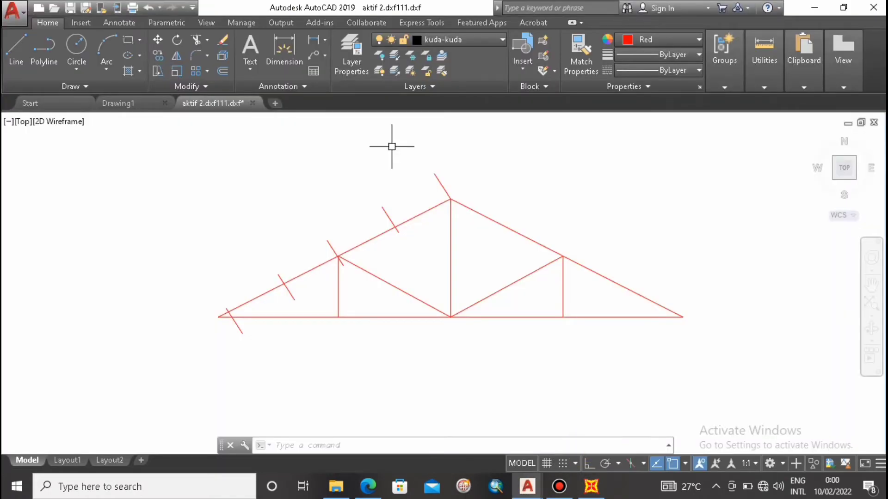
Switch to SAP2000 and choose the drawing file aktif 2.dxf111 for an AutoCAD DXF import
left_click(590, 486)
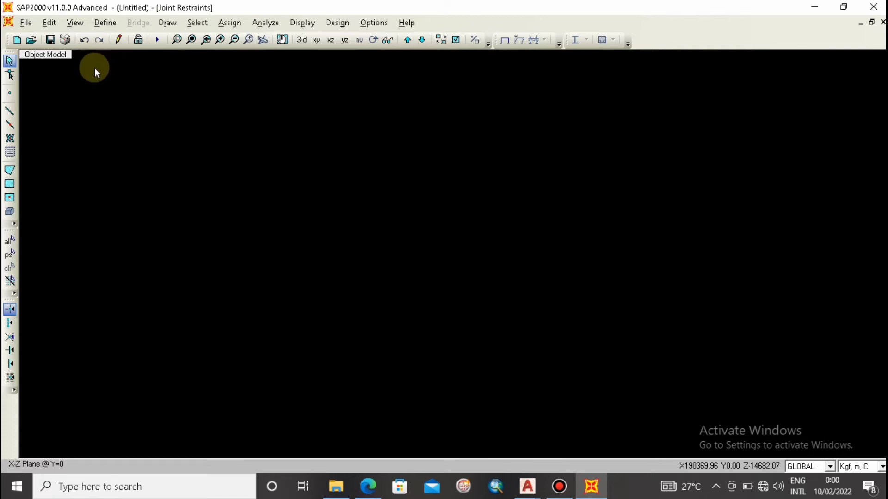
left_click(25, 23)
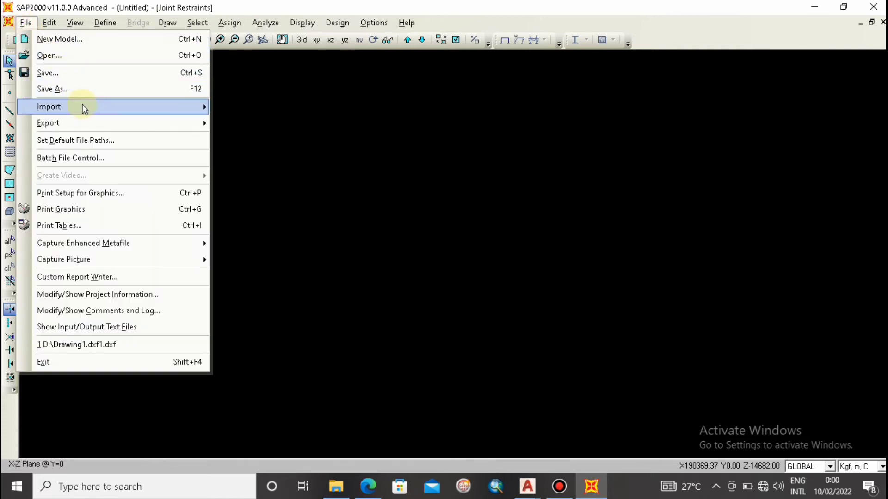
mouse_move(83, 104)
left_click(303, 223)
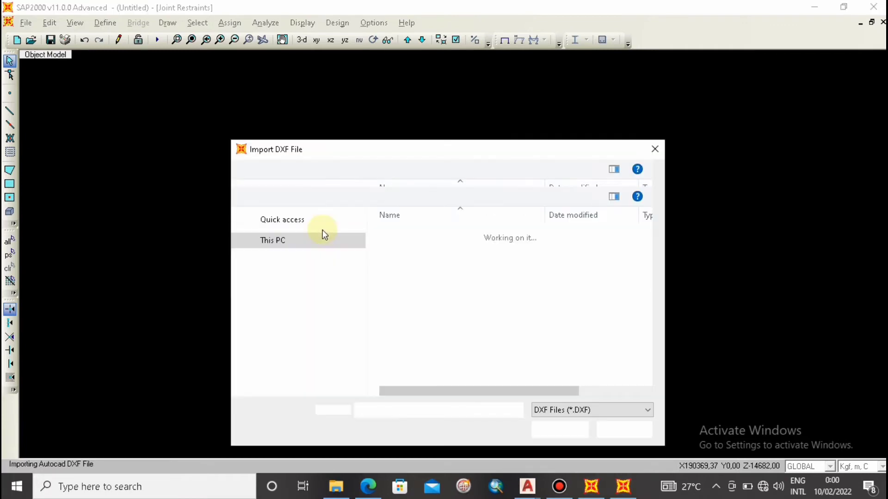
left_click(416, 249)
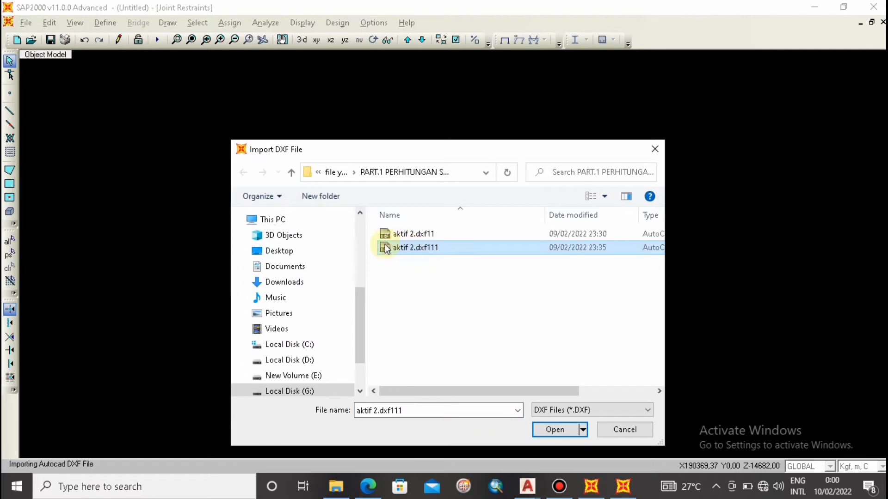
left_click(552, 429)
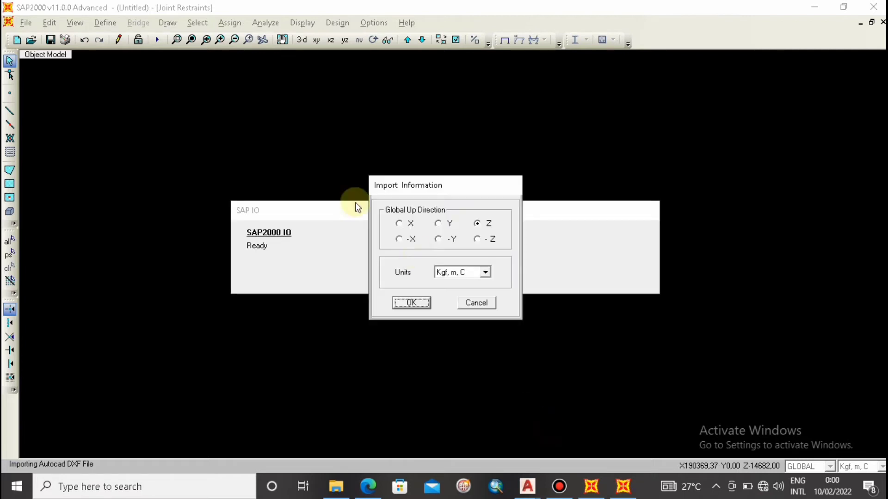
Complete the DXF import with Y as the global up direction and the kuda-kuda layer assigned to frames
left_click(439, 223)
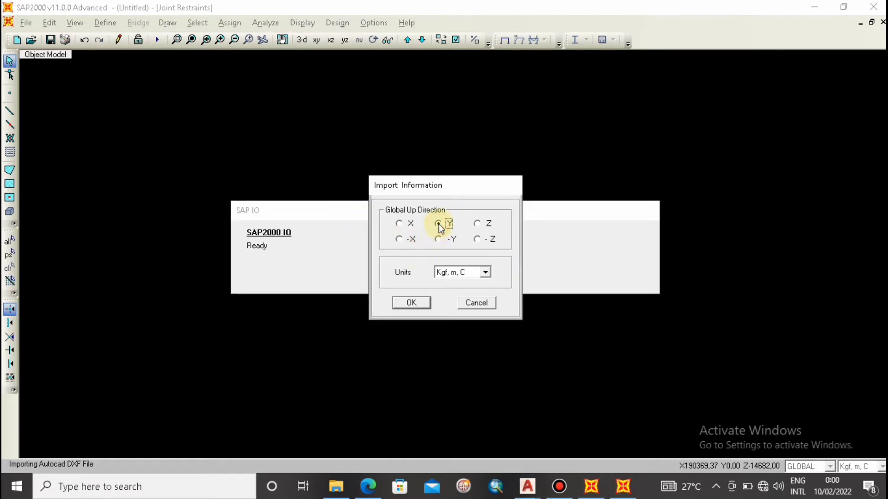
left_click(412, 302)
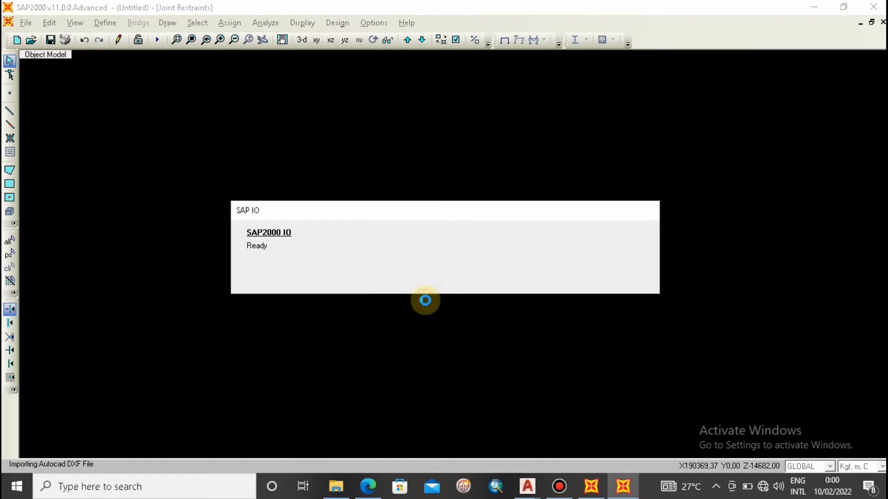
left_click(458, 186)
scroll(457, 226, "down", 2)
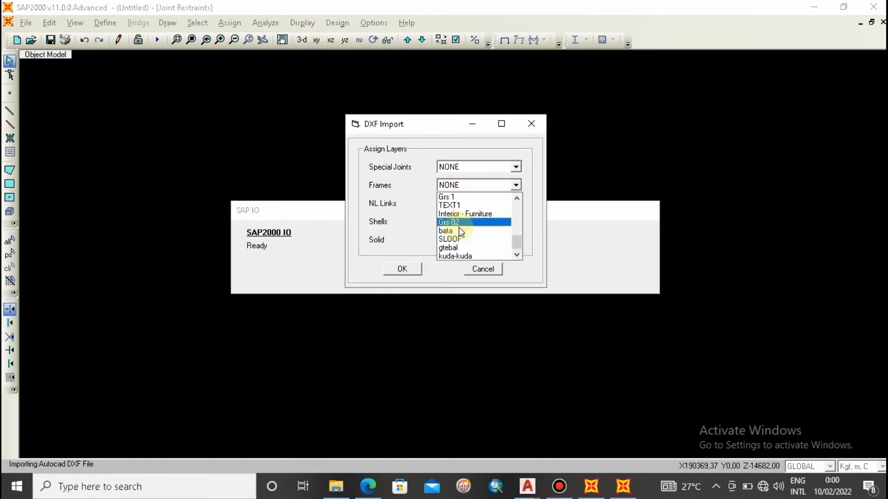
left_click(470, 254)
left_click(404, 270)
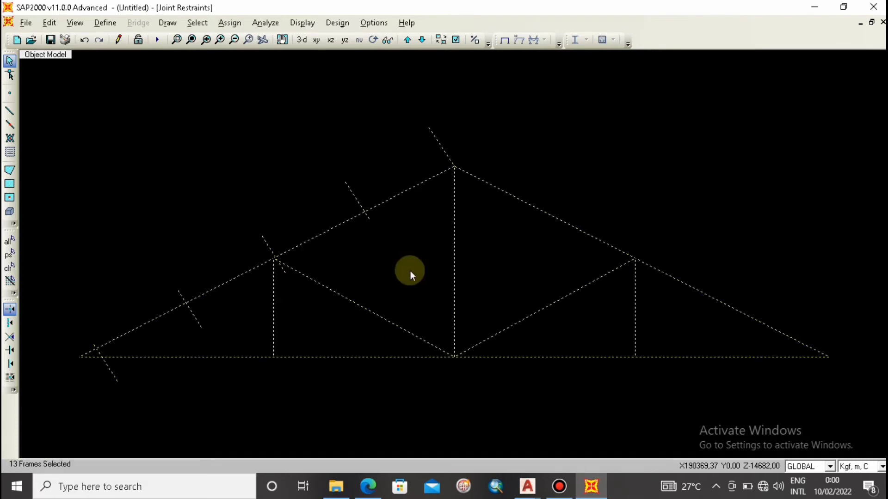
Clear the selection and draw a straight frame along the bottom chord between the truss's two end joints
left_click(336, 206)
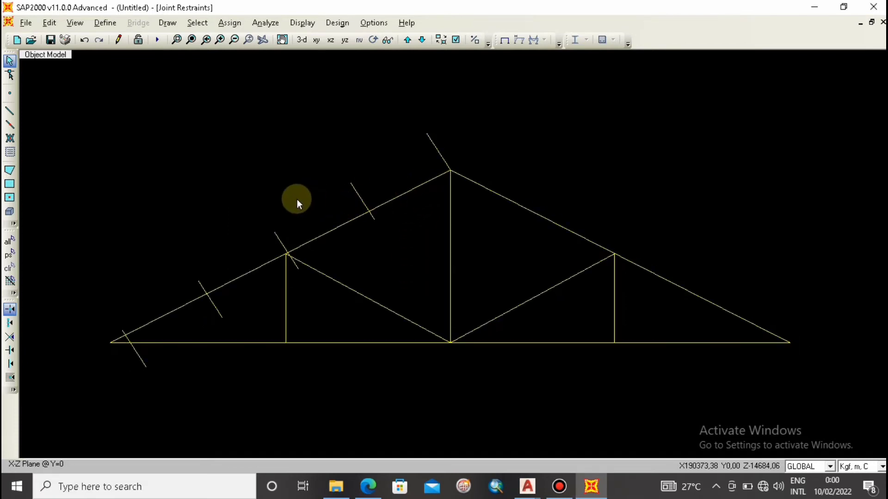
left_click(9, 111)
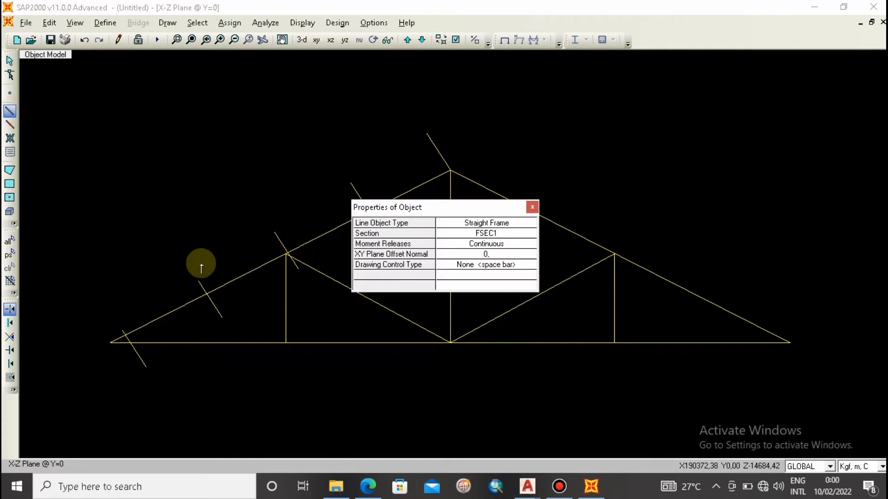
left_click(111, 343)
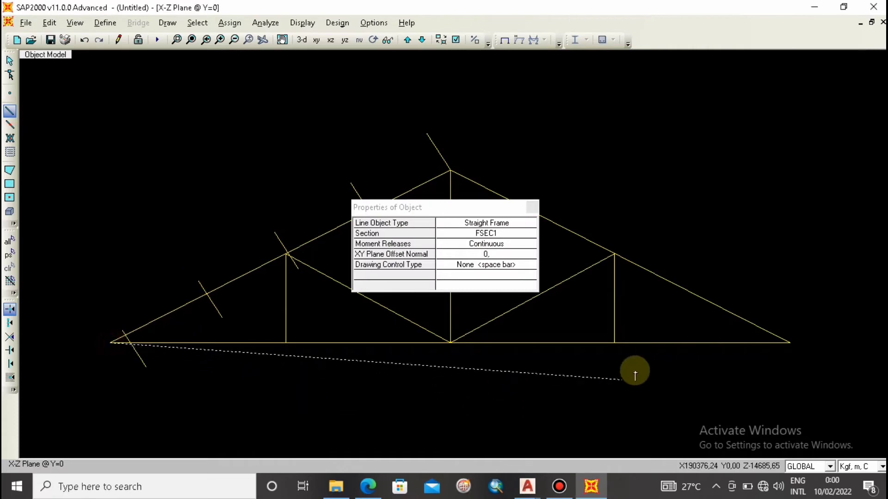
left_click(789, 343)
key("Escape")
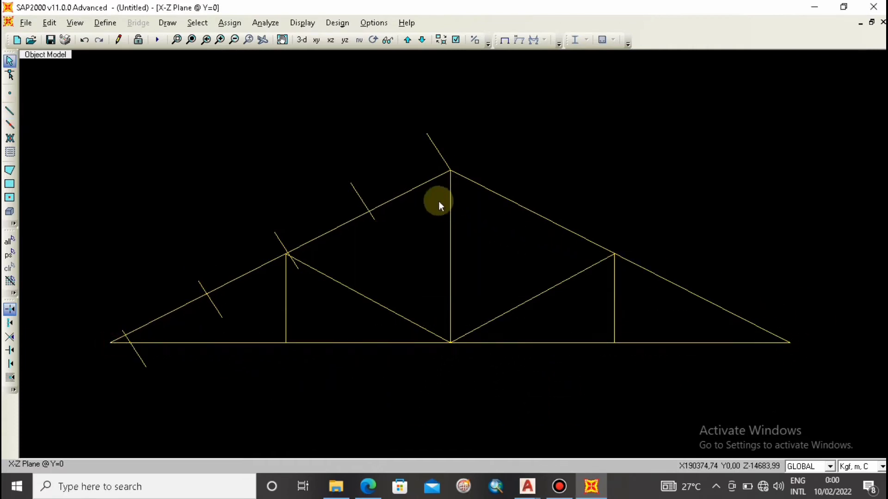
Delete the five short stray frames crossing or touching the truss's left sloping top chord
left_click(435, 134)
left_click(354, 188)
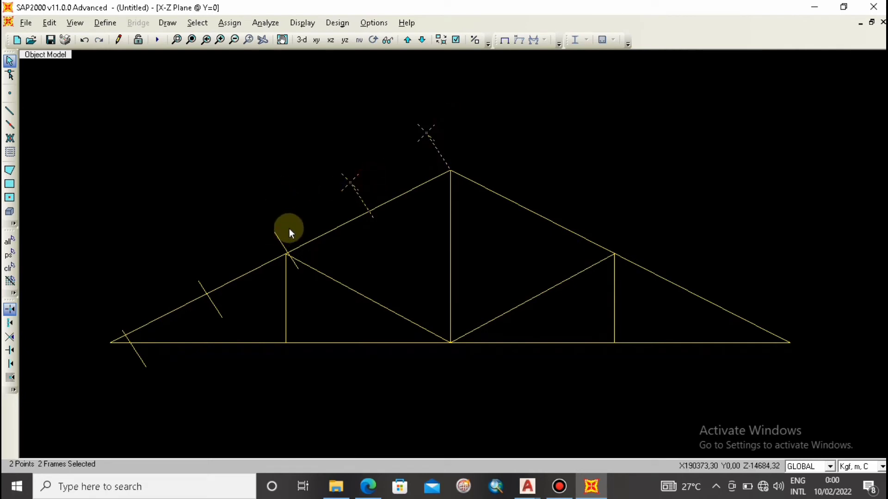
left_click(278, 235)
left_click(203, 290)
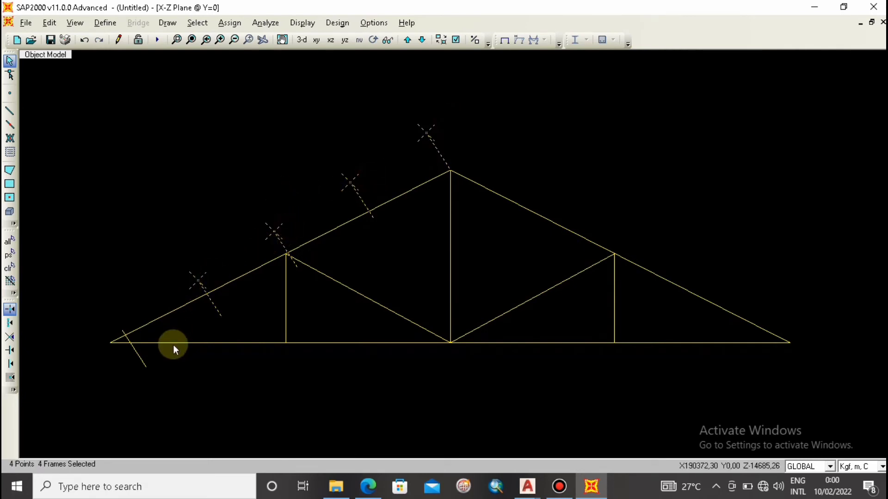
left_click(140, 362)
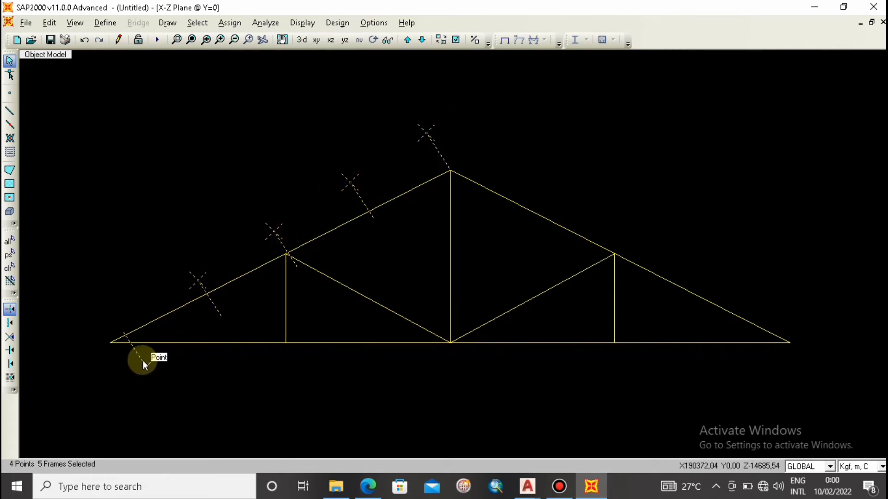
key("Delete")
scroll(399, 221, "down", 1)
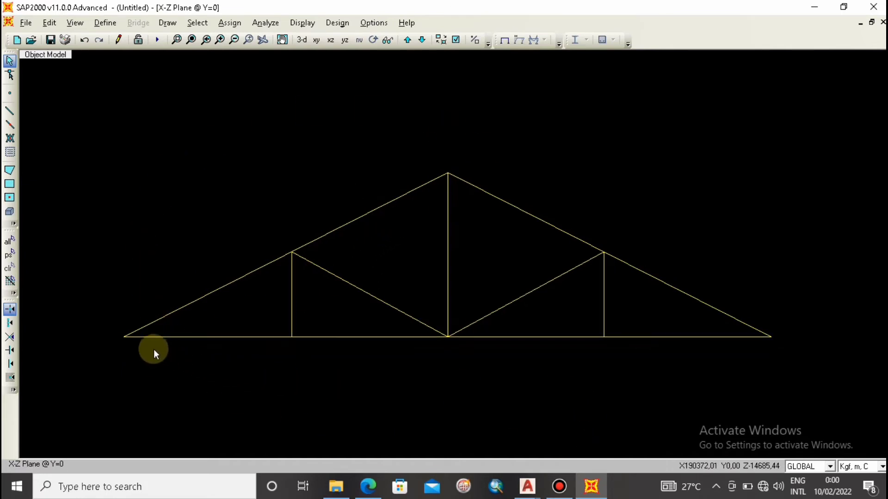
Assign a pinned restraint to the joint at the left end of the bottom chord
left_click(127, 337)
left_click(262, 23)
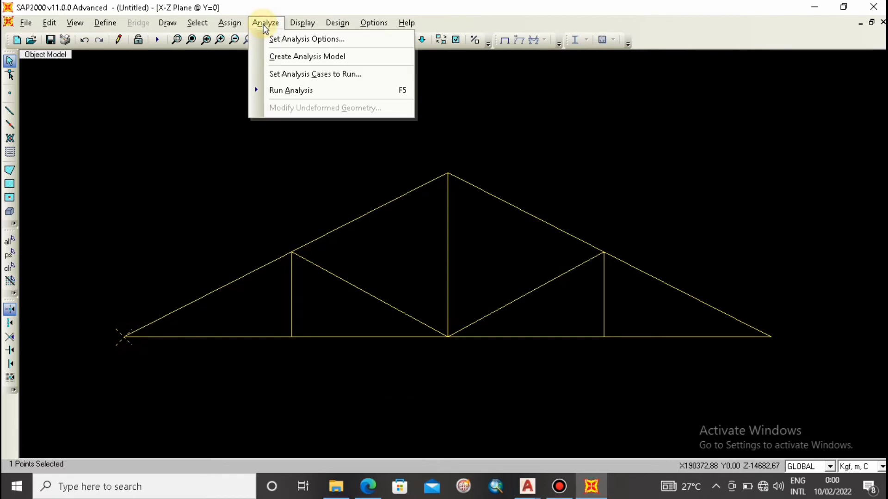
mouse_move(234, 22)
mouse_move(311, 38)
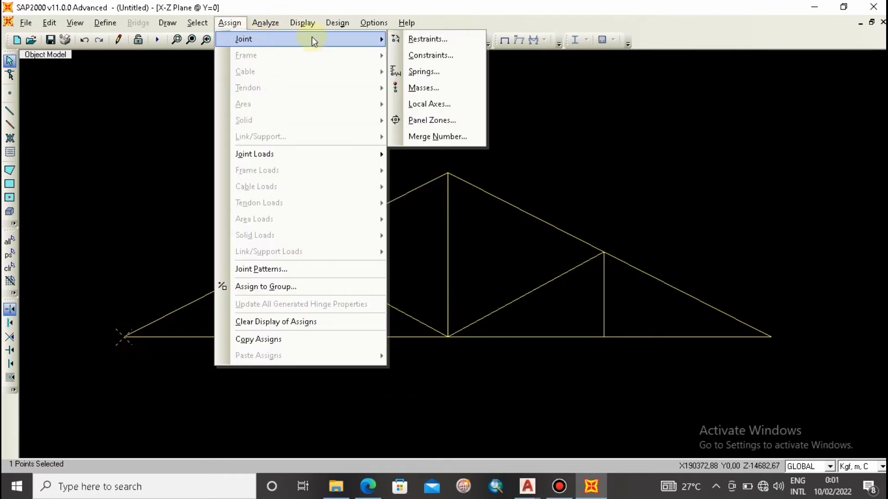
left_click(408, 40)
left_click(436, 287)
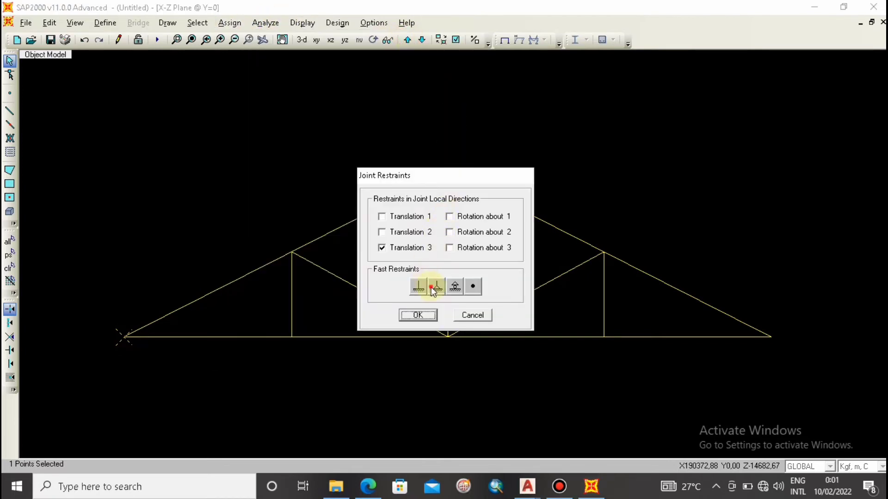
left_click(428, 315)
Assign a roller restraint to the joint at the right end of the bottom chord
left_click(771, 337)
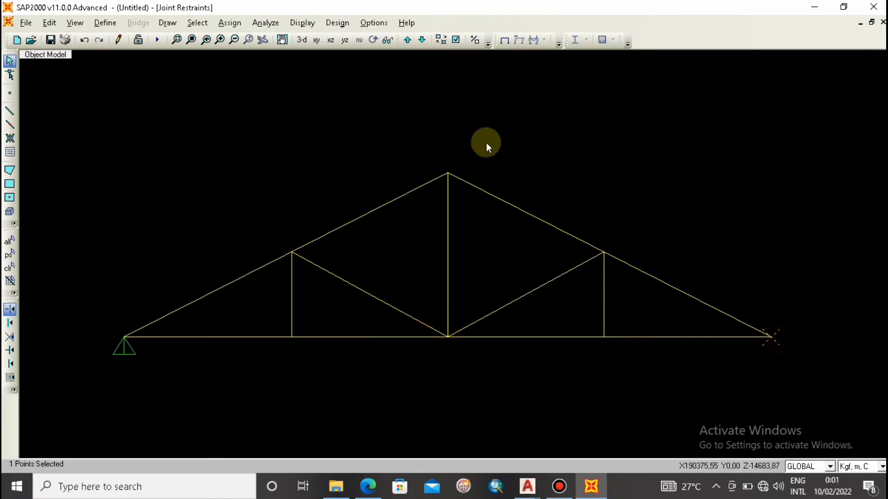
left_click(229, 22)
mouse_move(333, 153)
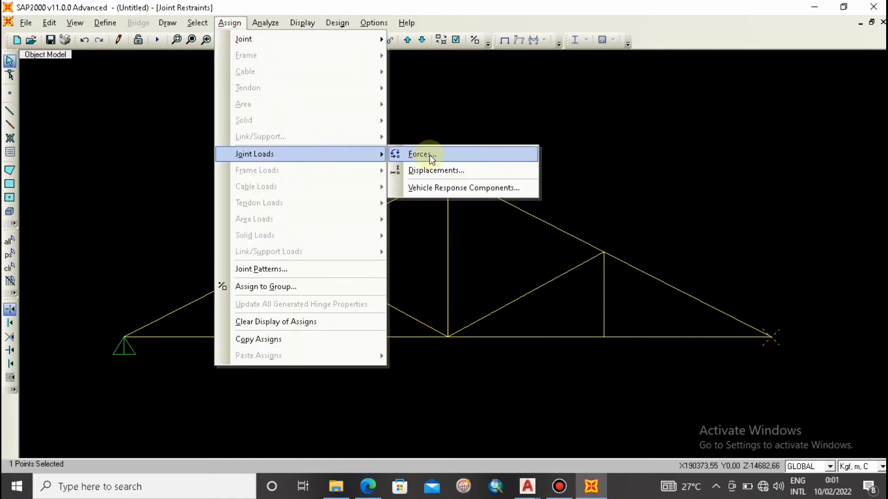
mouse_move(279, 40)
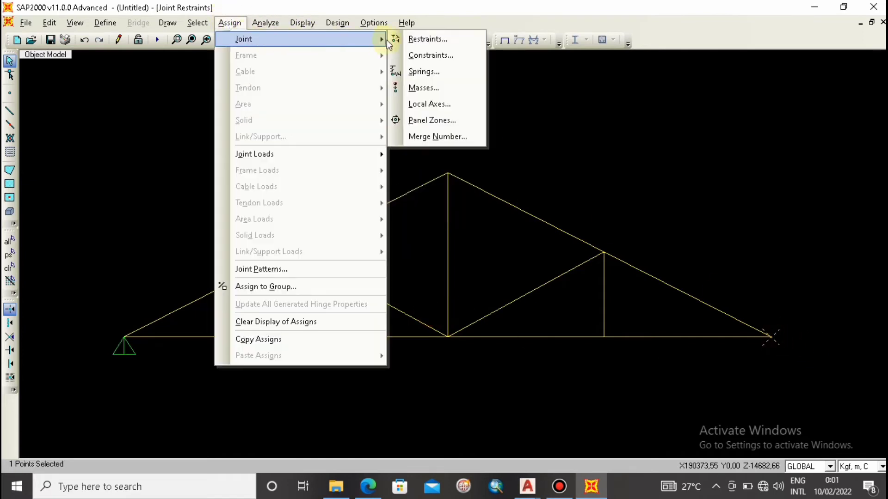
left_click(426, 41)
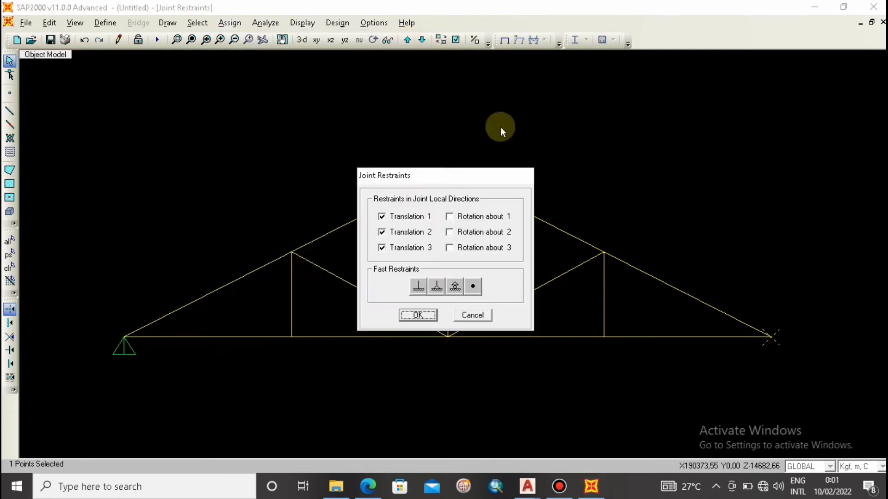
left_click(456, 287)
left_click(418, 315)
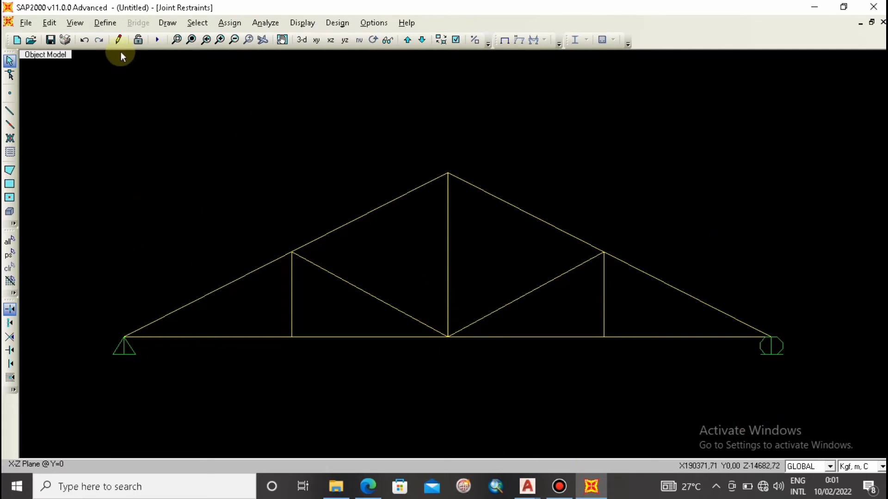
Review the defined load cases mati, hidup and angin with their types and self-weight multipliers
left_click(103, 24)
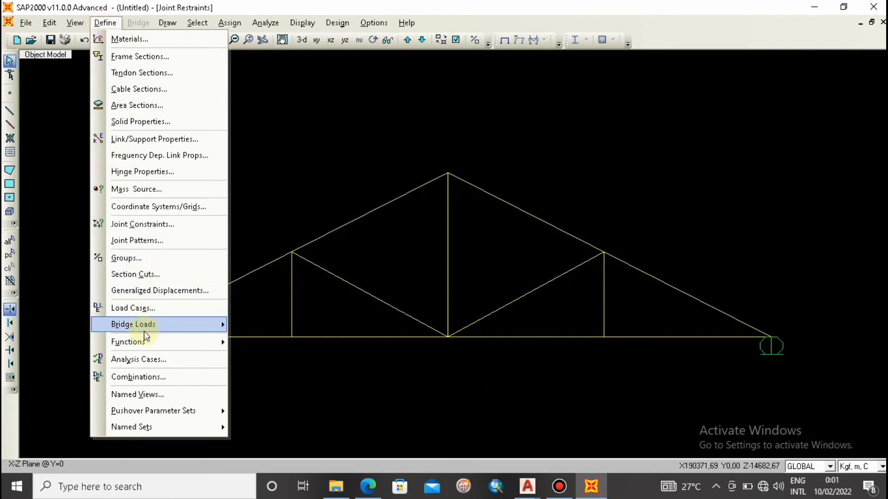
left_click(130, 306)
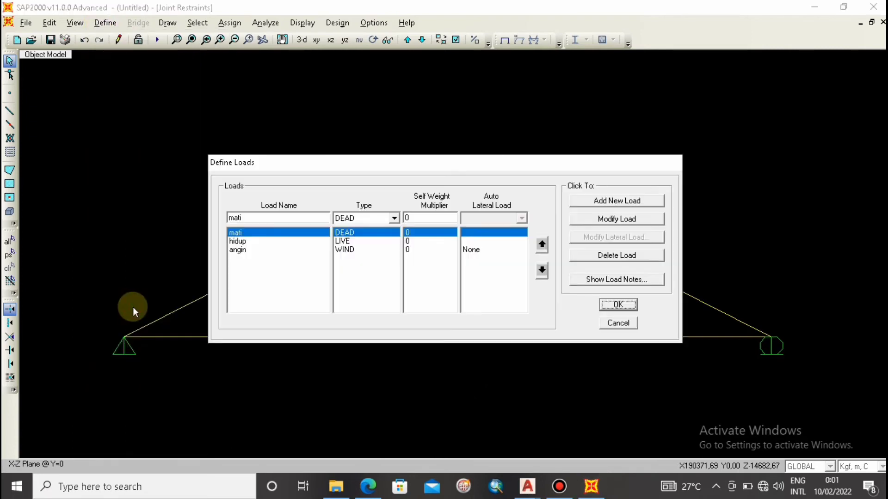
left_click(237, 241)
left_click(244, 250)
left_click(236, 241)
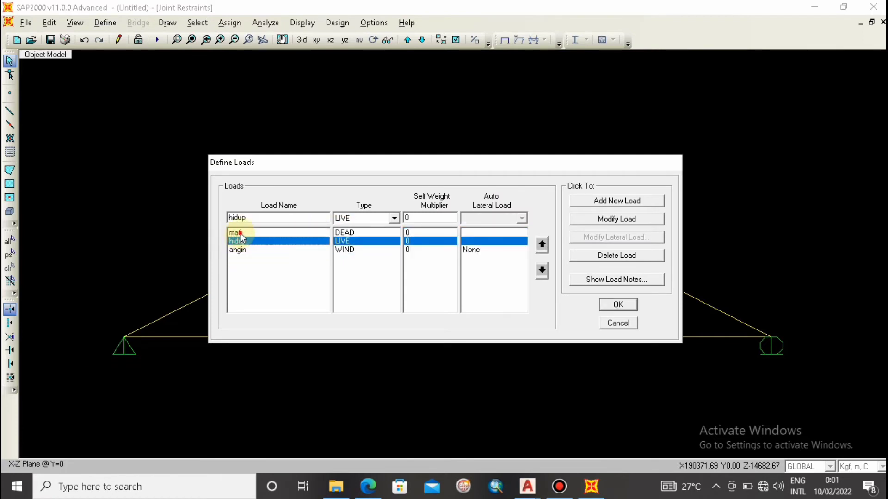
left_click(236, 233)
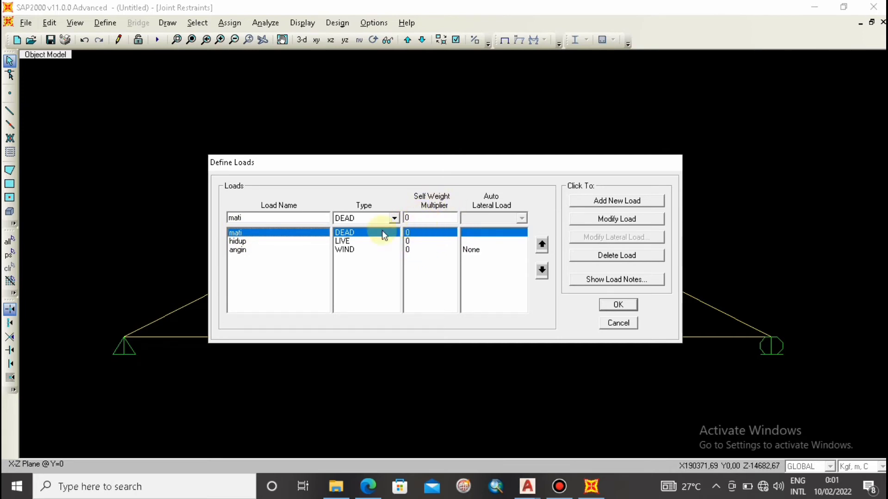
left_click(245, 241)
left_click(241, 250)
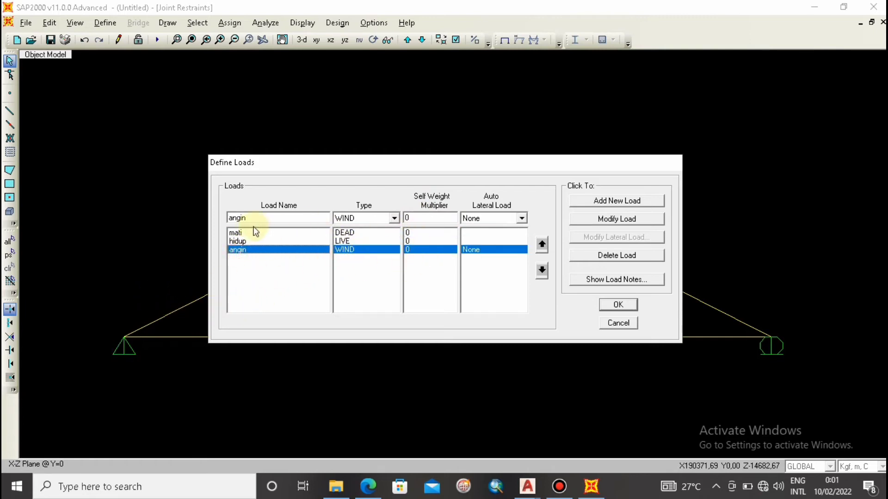
left_click(236, 233)
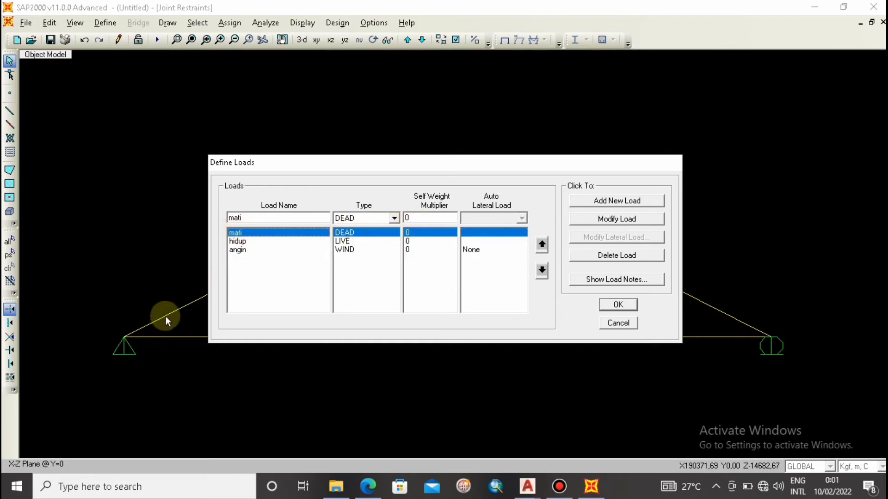
left_click_drag(385, 168, 324, 264)
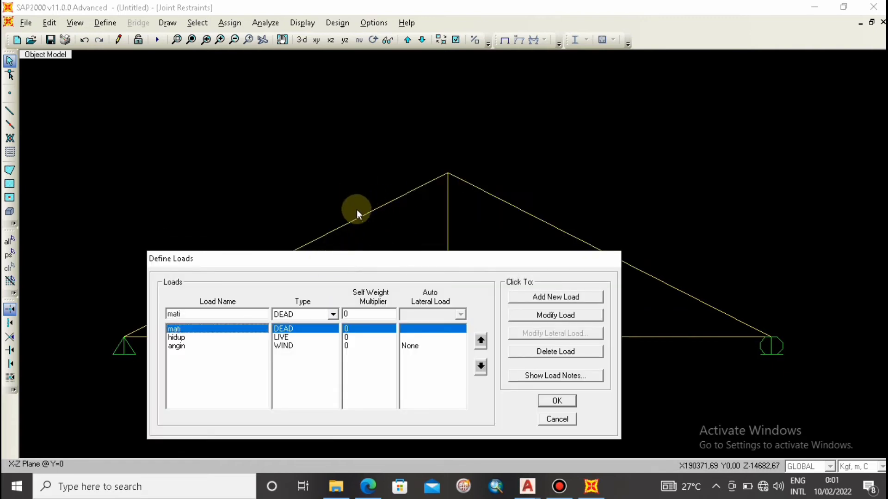
left_click_drag(371, 262, 400, 159)
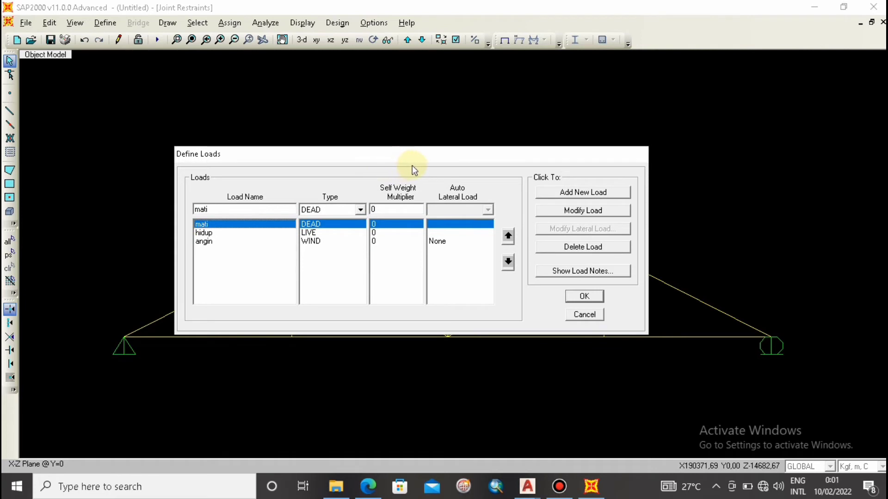
left_click(586, 296)
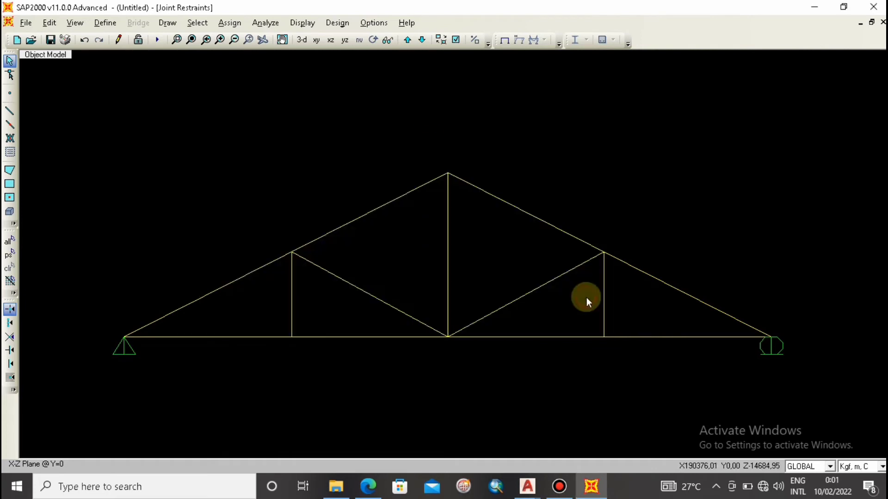
Delete the existing response combinations COMB1, COMB2, COMB3 and COMB4
left_click(102, 23)
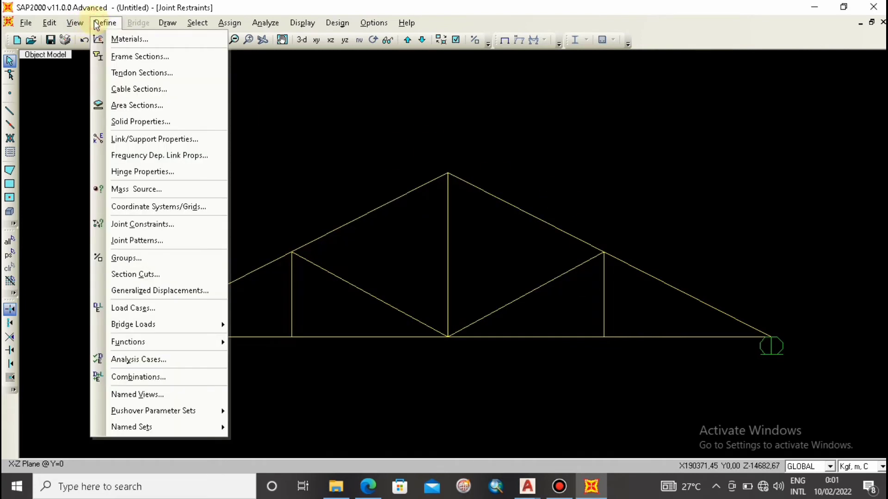
left_click(150, 377)
left_click(364, 248)
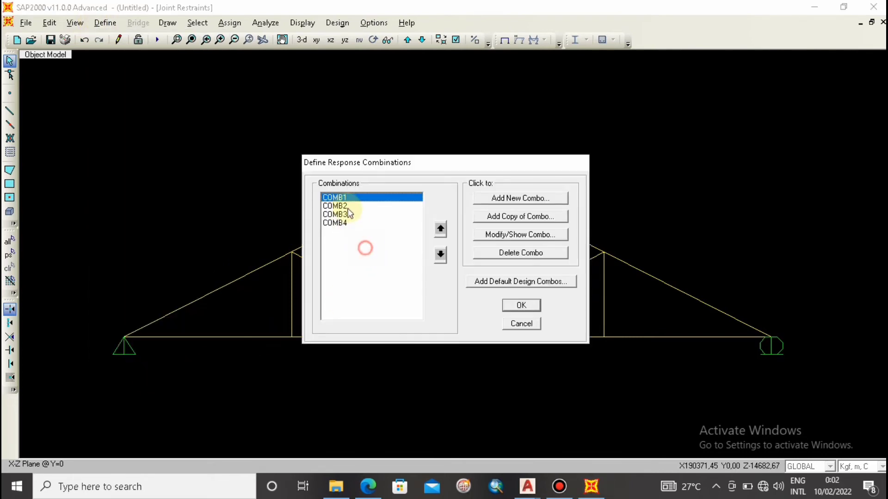
left_click(538, 253)
left_click(538, 254)
left_click(538, 254)
left_click(537, 254)
left_click(518, 199)
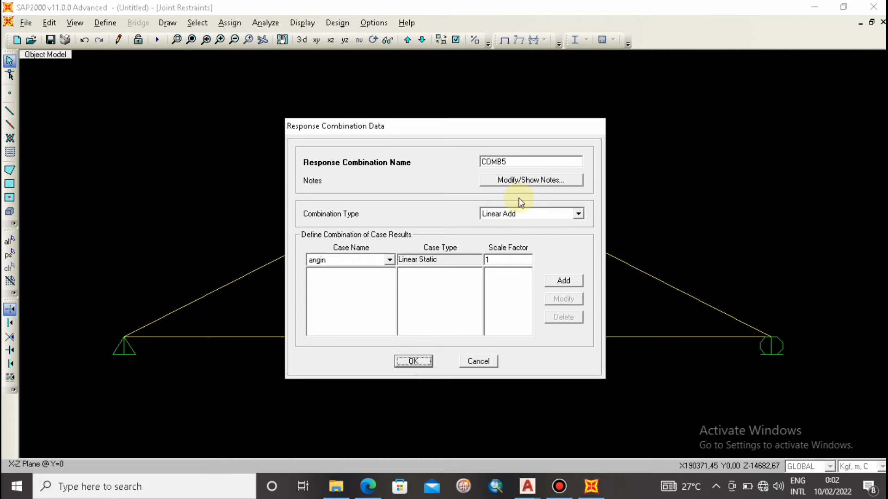
left_click(518, 161)
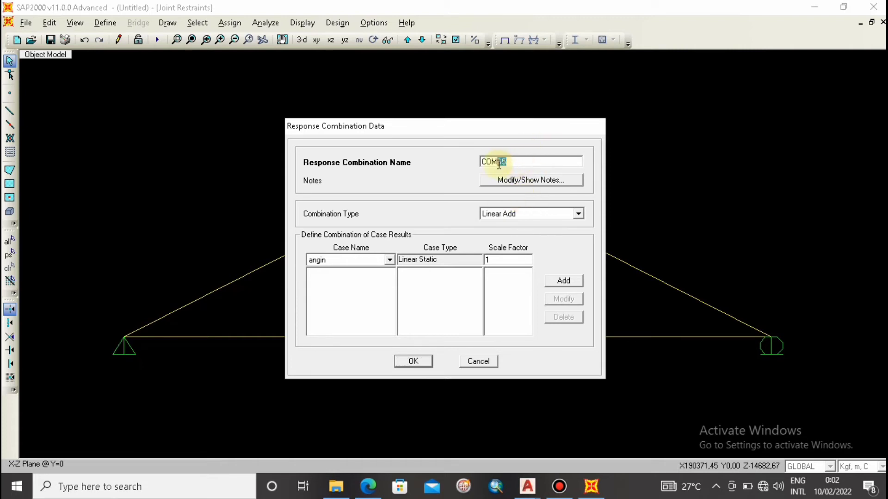
left_click_drag(505, 160, 503, 161)
key("Escape")
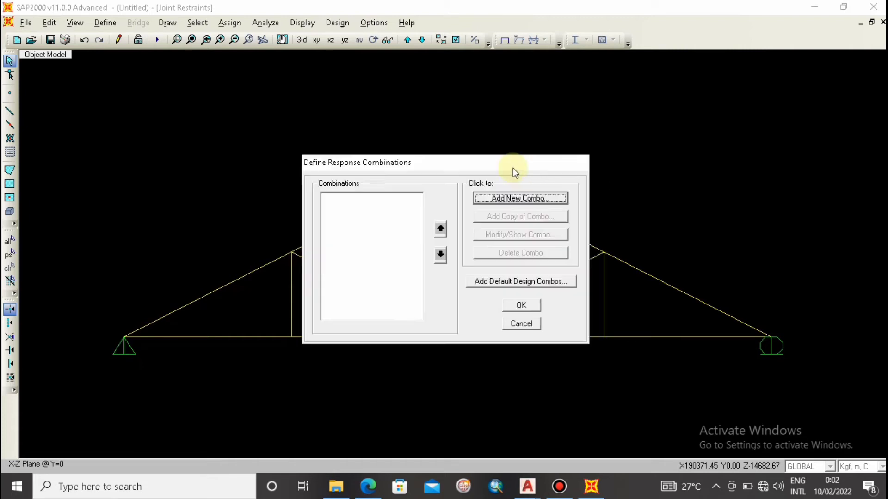
Start a new response combination named COMB1 with the Linear Add combination type
left_click(531, 197)
left_click(511, 161)
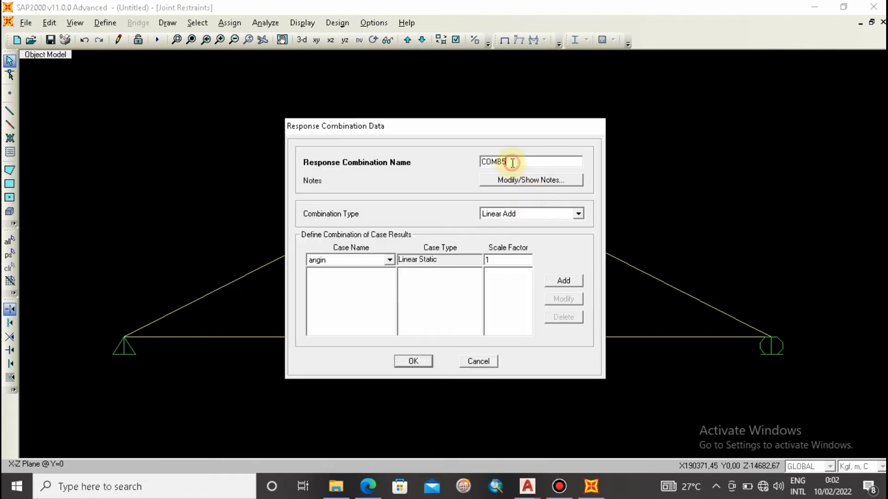
key("BackSpace")
type("1")
left_click(509, 214)
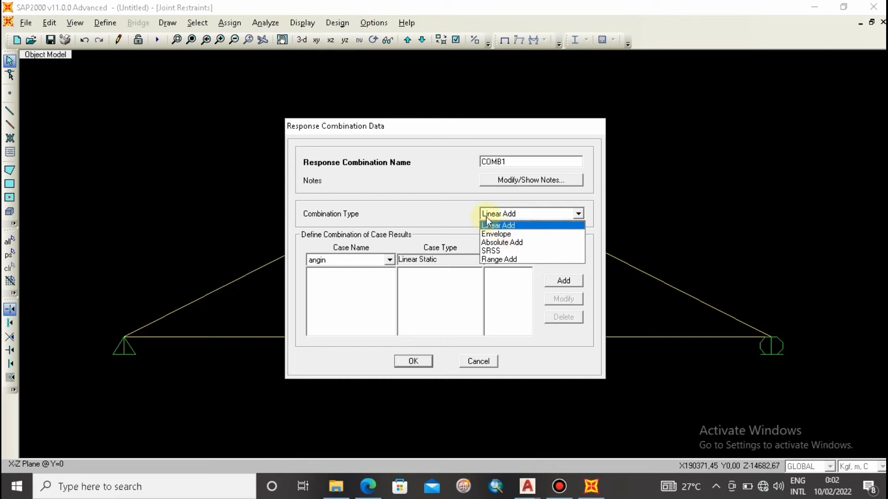
left_click(519, 225)
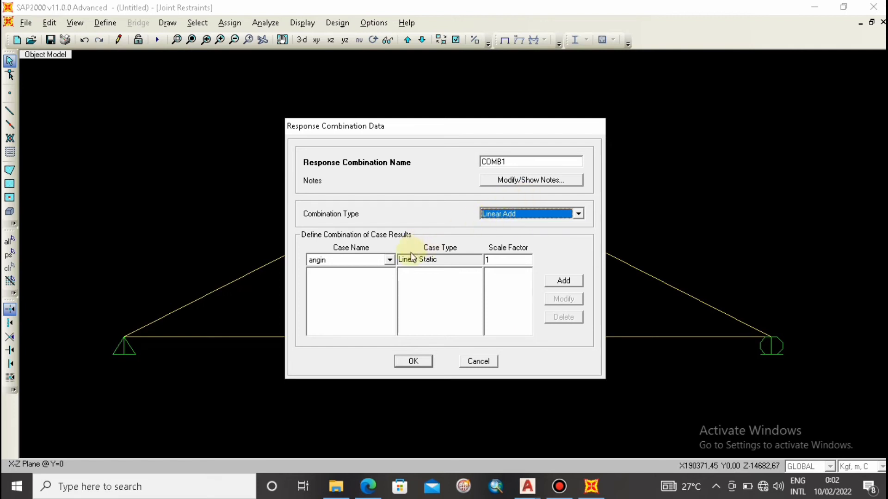
Add the mati case to COMB1 with a scale factor of 1,4 and save the combination
left_click(337, 260)
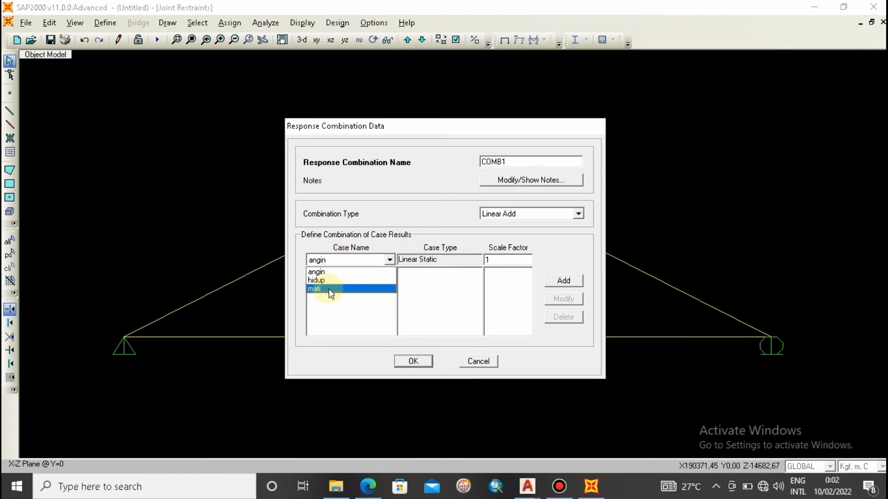
left_click(329, 289)
left_click(488, 260)
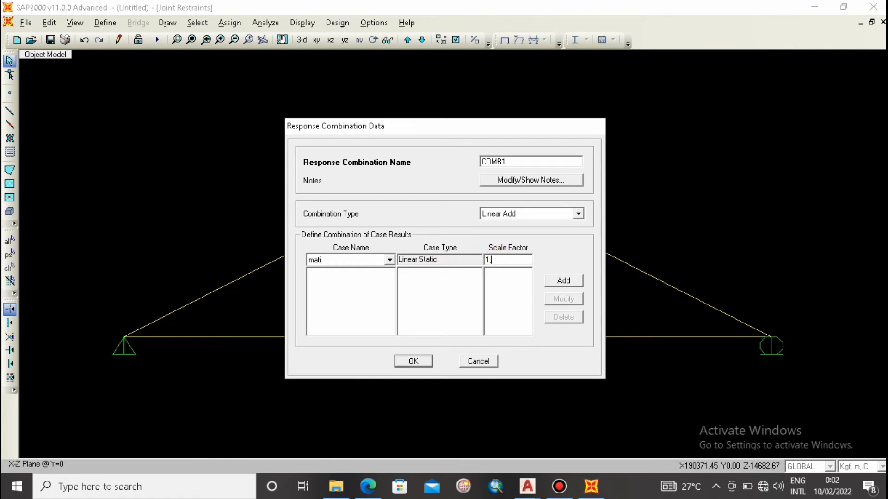
type(",4")
left_click(562, 281)
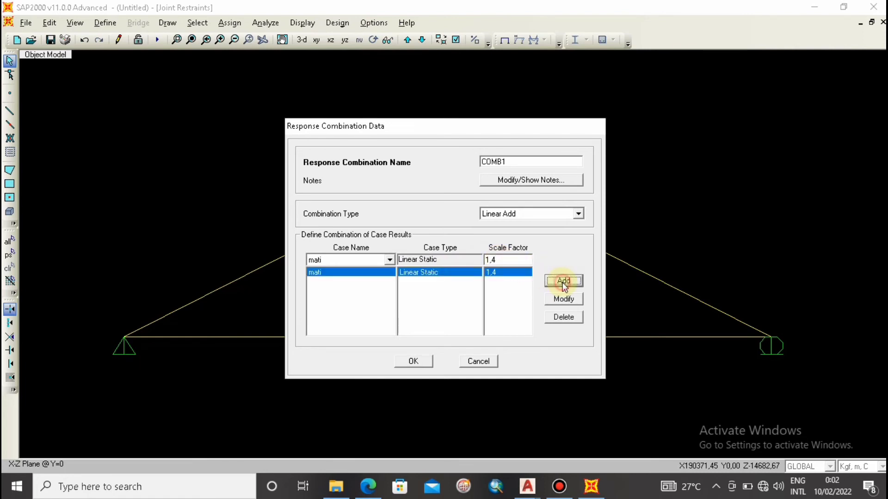
left_click(409, 360)
Create a new response combination named COMB2 and add the mati case with a scale factor of 1,2
left_click(503, 194)
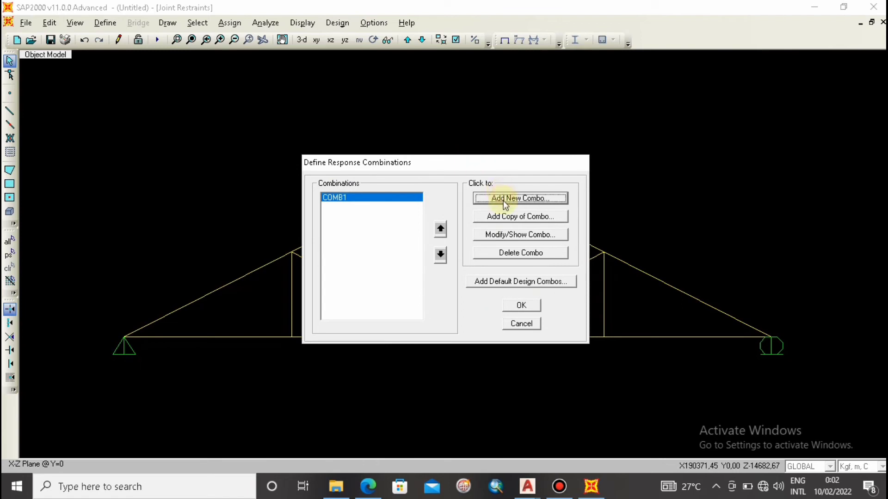
left_click(528, 162)
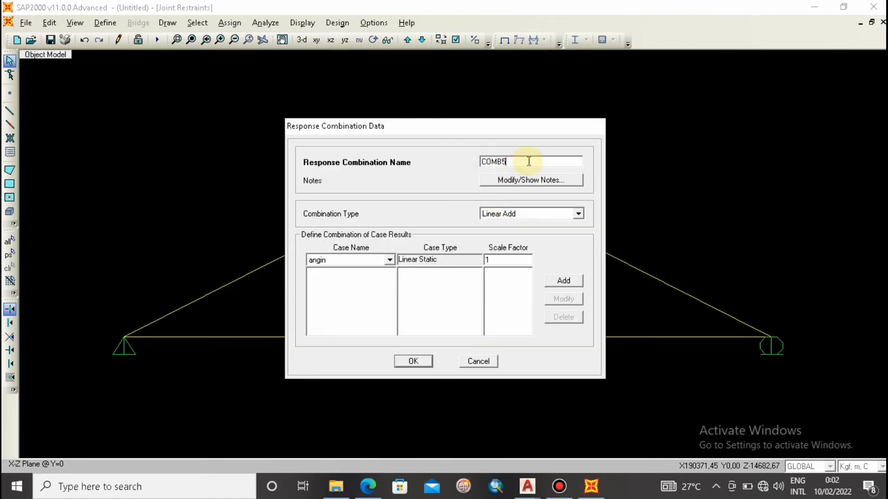
key("BackSpace")
type("2")
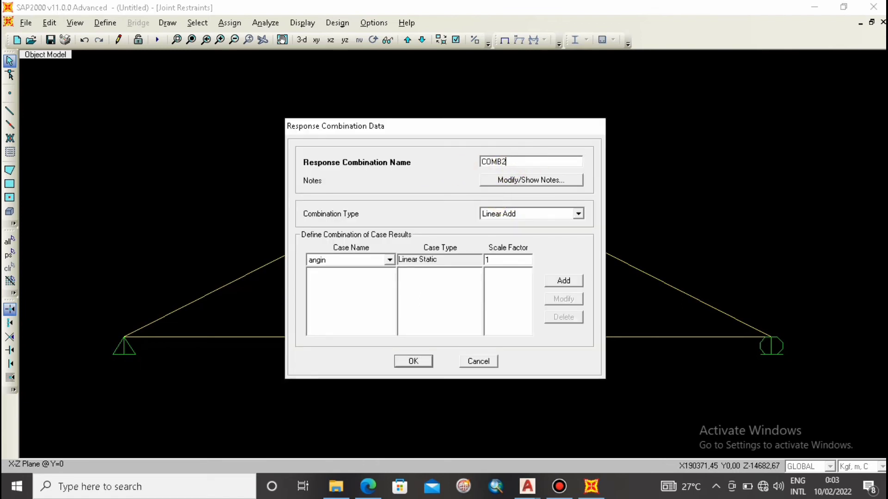
left_click(346, 261)
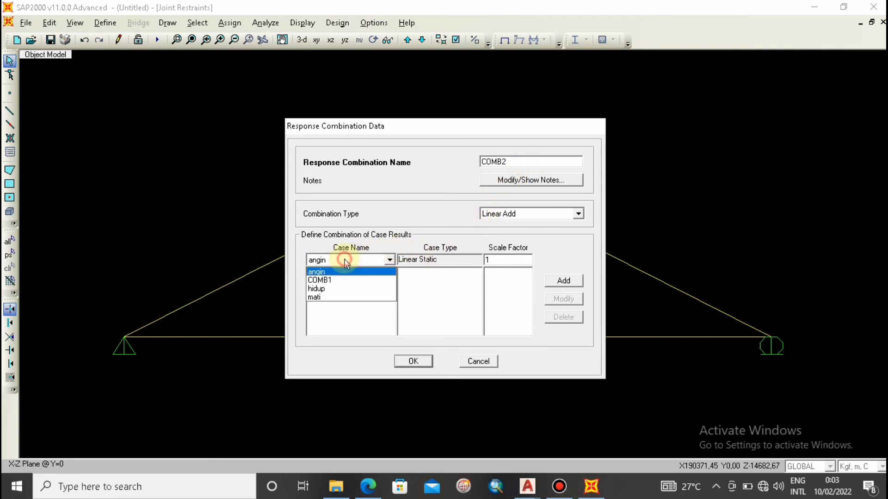
left_click(322, 298)
left_click(512, 260)
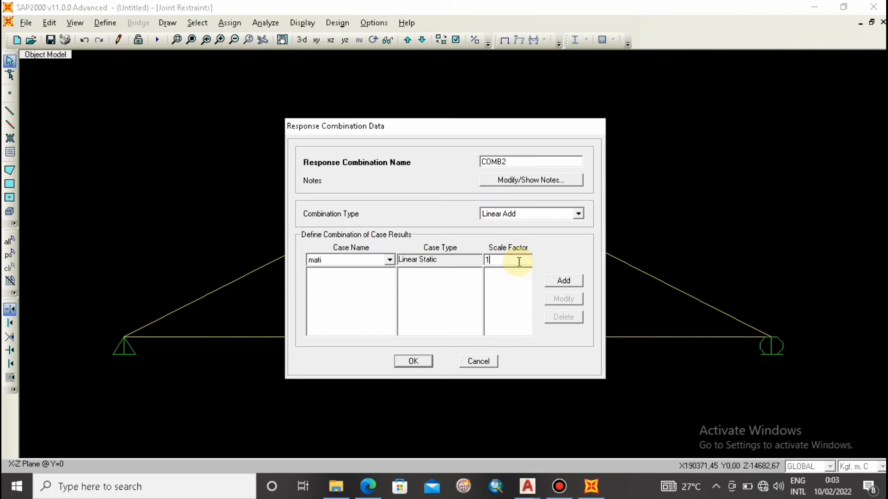
type(",2")
left_click(560, 281)
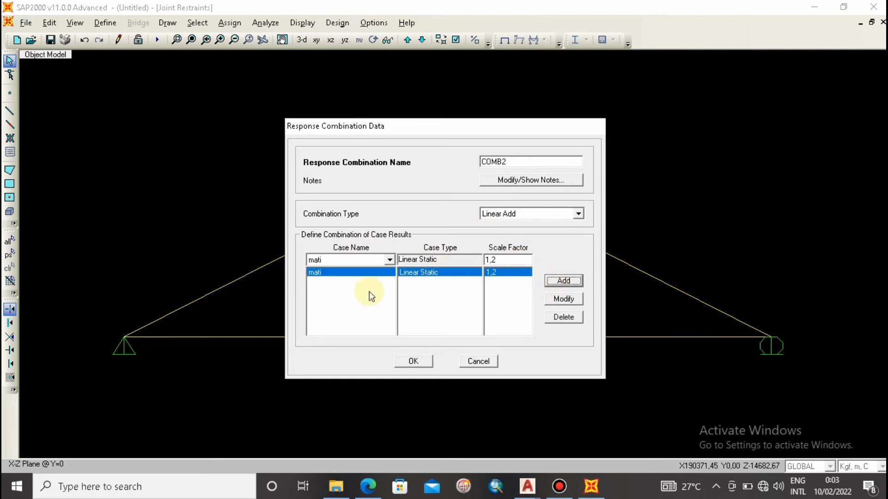
Add the hidup case to COMB2 with a scale factor of 1,6 and save the combination
left_click(333, 260)
left_click(329, 288)
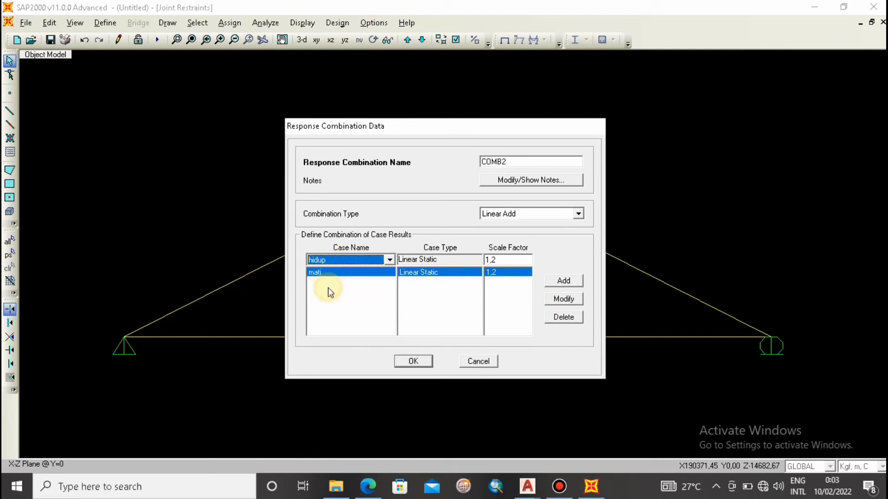
left_click(506, 260)
key("BackSpace")
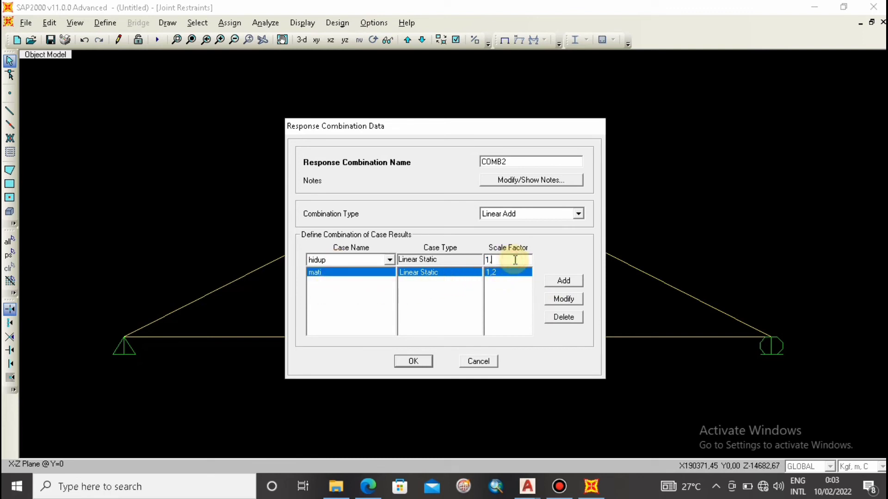
type("6")
left_click(562, 281)
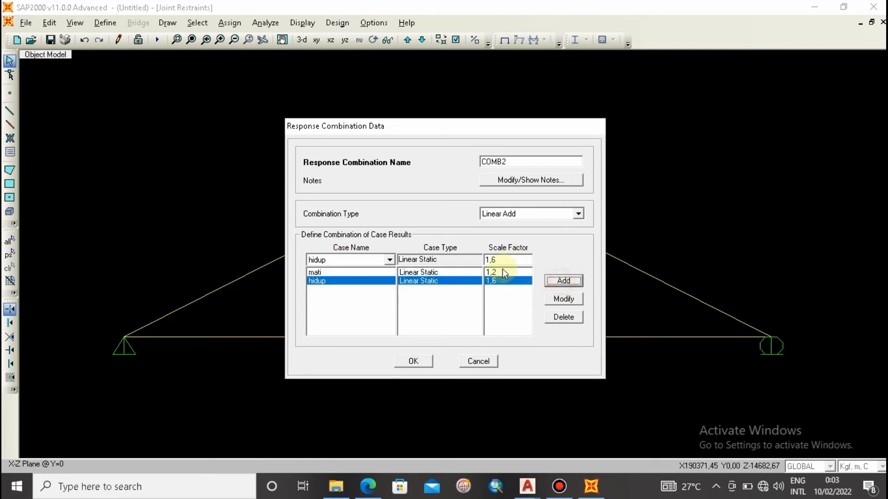
left_click(416, 359)
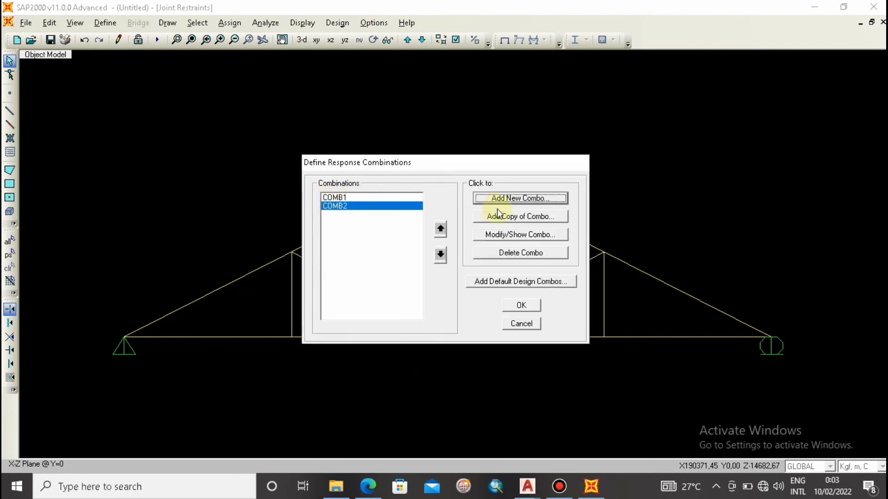
Create a new response combination named COMB3 and add the mati case with a scale factor of 1,2
left_click(509, 198)
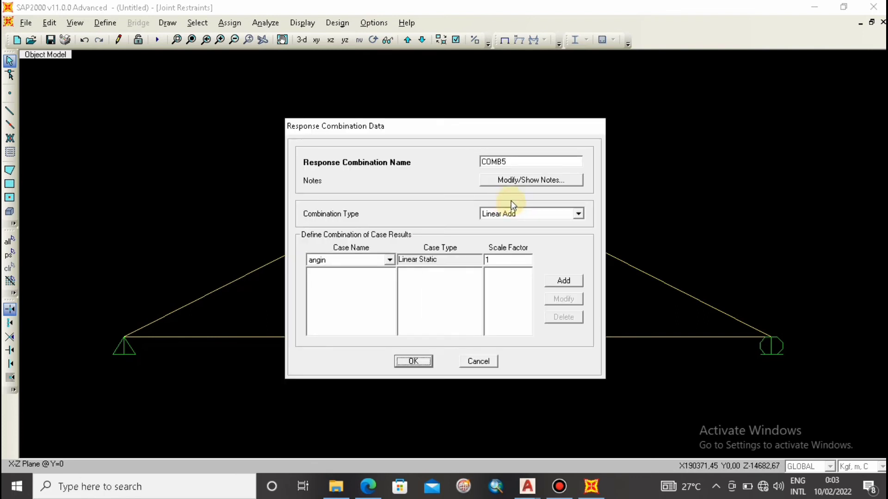
left_click(515, 161)
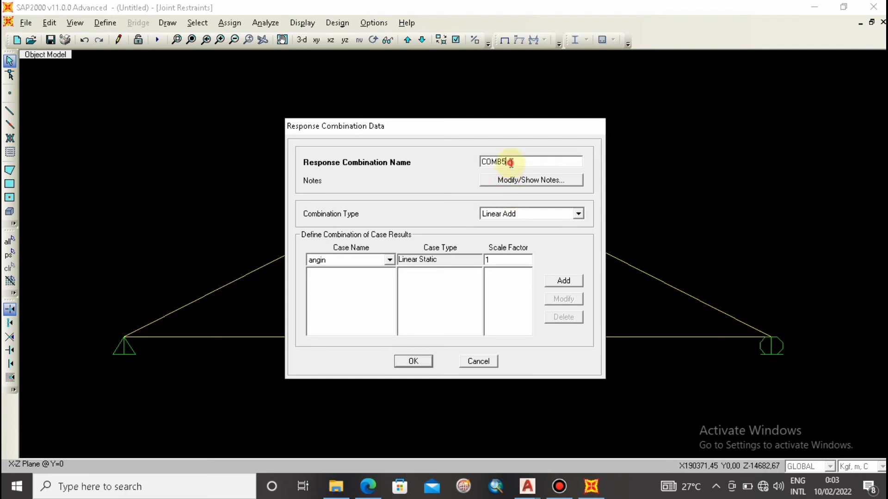
key("BackSpace")
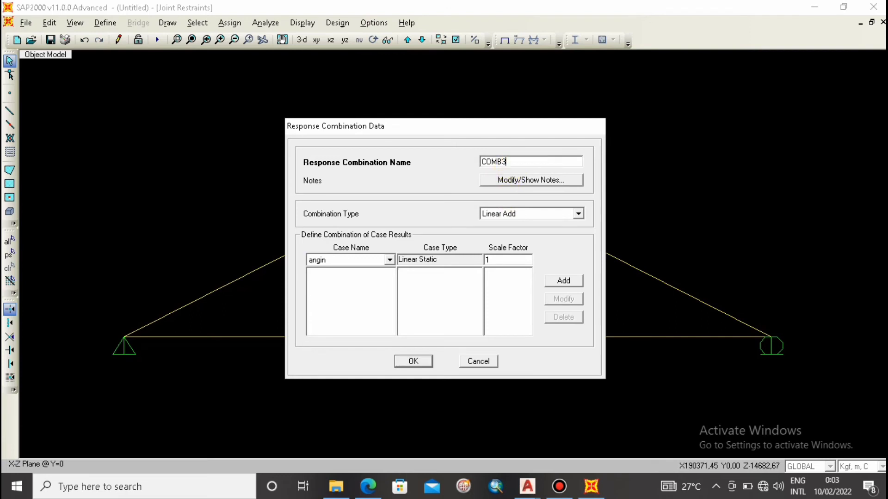
type("3")
left_click(353, 262)
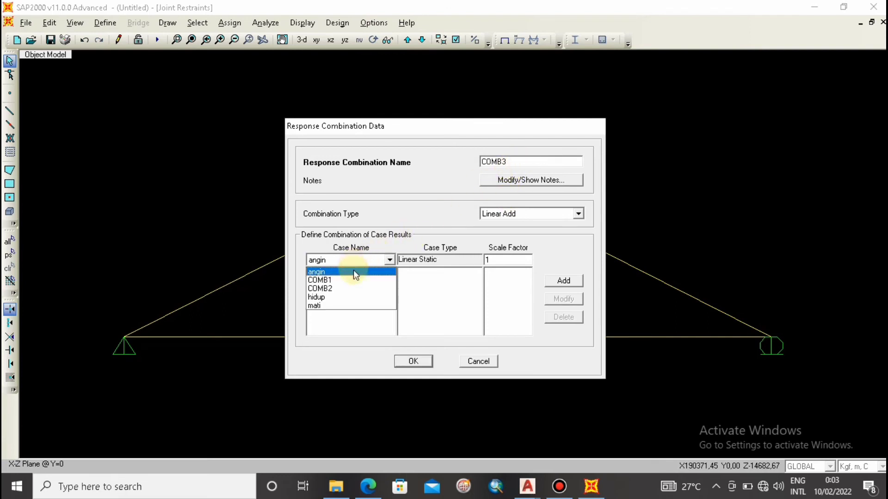
left_click(329, 306)
left_click(501, 260)
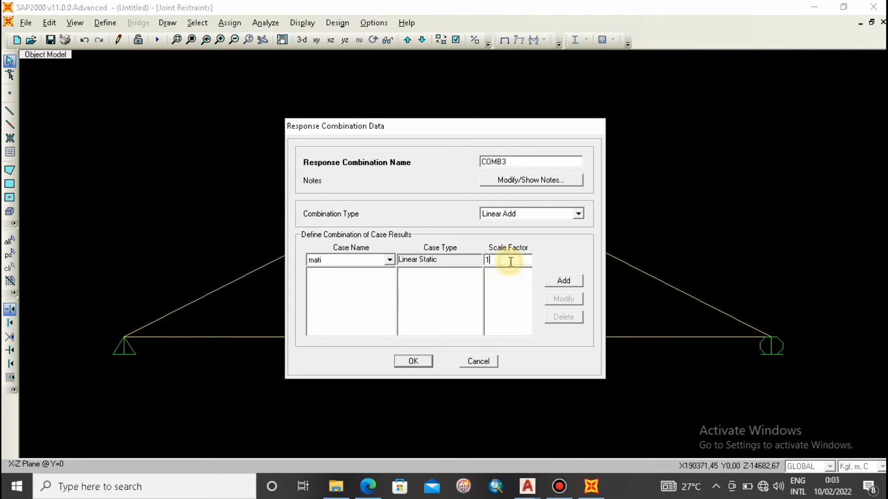
type(",2")
left_click(566, 281)
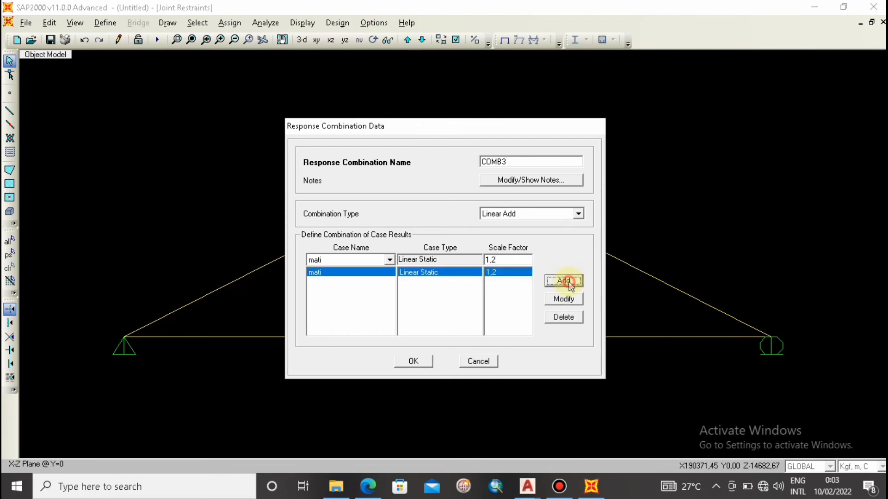
Add the angin case to COMB3 with a scale factor of 0,5
left_click(353, 259)
left_click(332, 272)
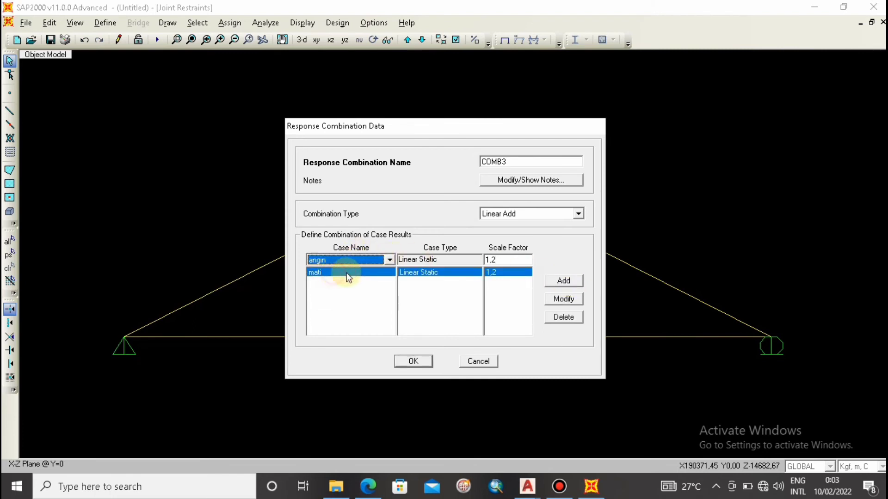
double_click(504, 261)
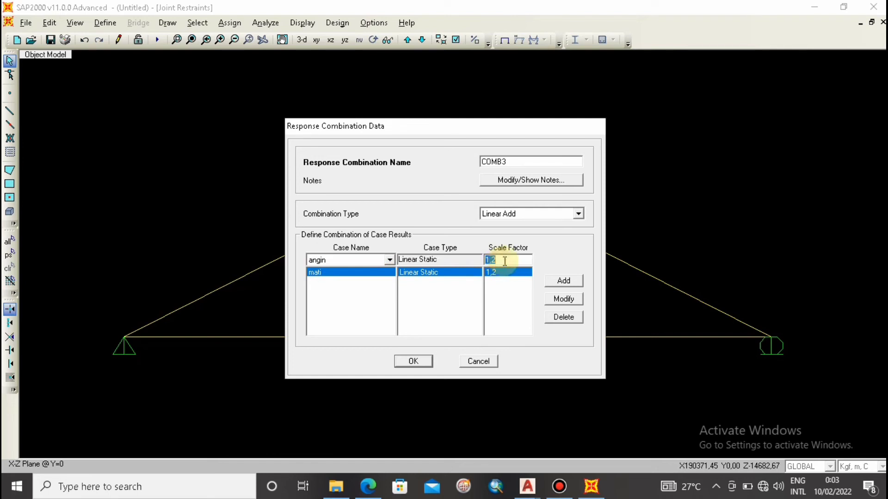
type("0,4")
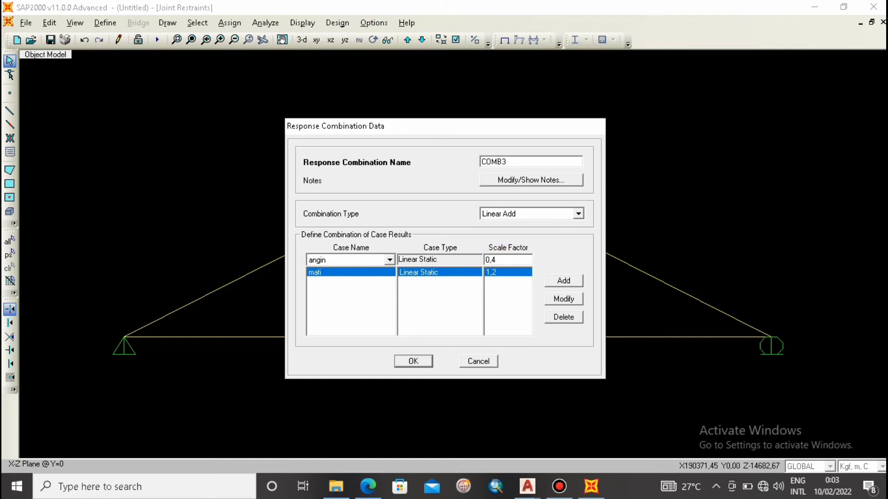
key("BackSpace")
type("5")
left_click(569, 280)
Try to add the angin case to COMB3 a second time with a scale factor of 1,3
left_click(355, 258)
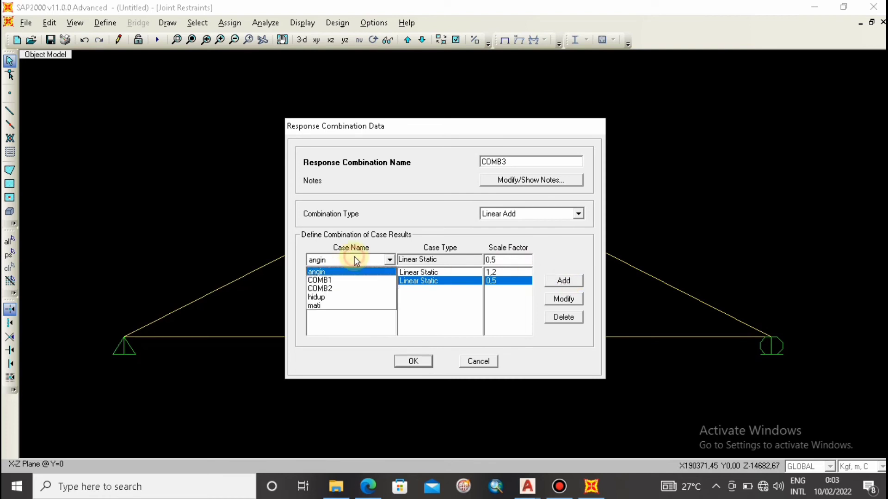
left_click(324, 274)
left_click(498, 262)
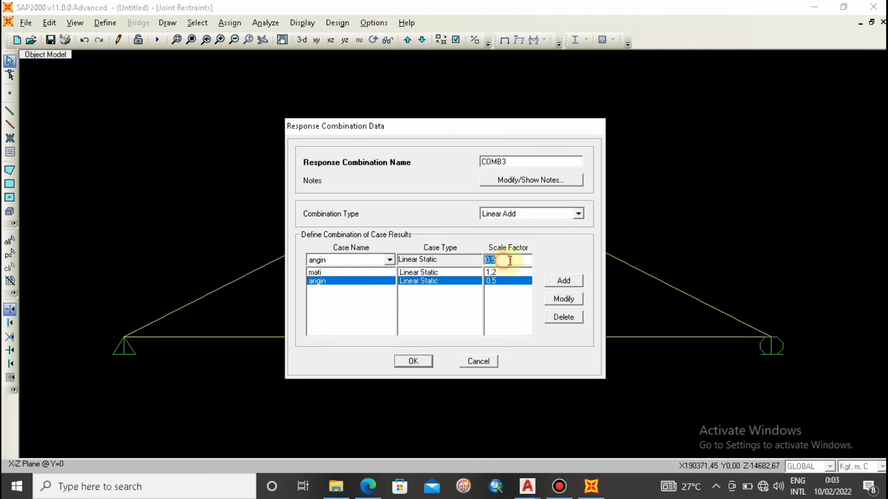
type("1,3")
left_click(559, 282)
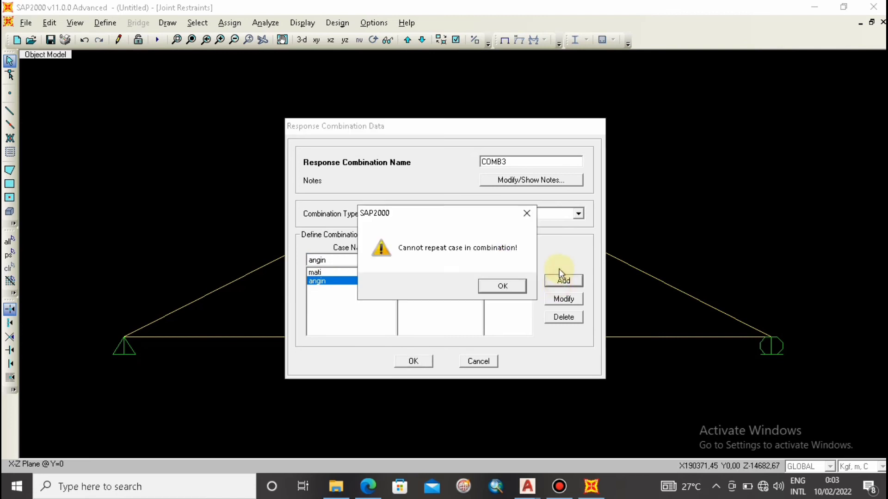
left_click(525, 210)
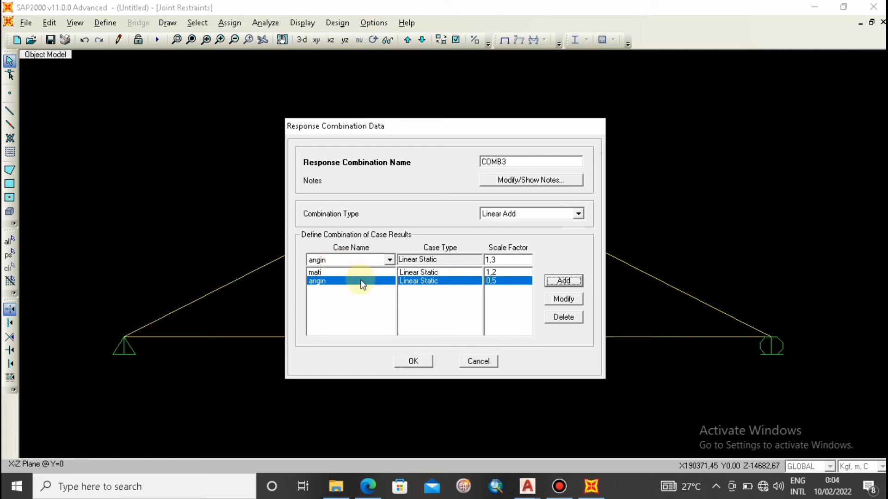
Change the angin entry in COMB3 to the hidup case, keeping the 0,5 scale factor
left_click(332, 281)
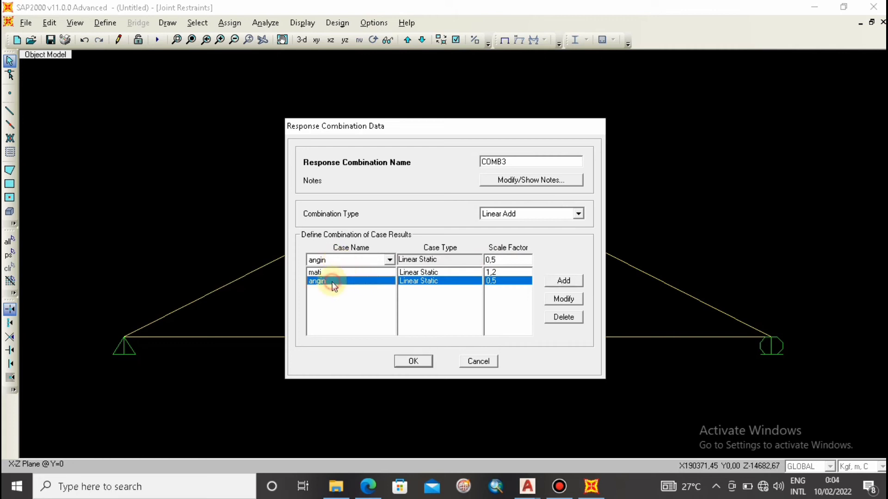
left_click(343, 261)
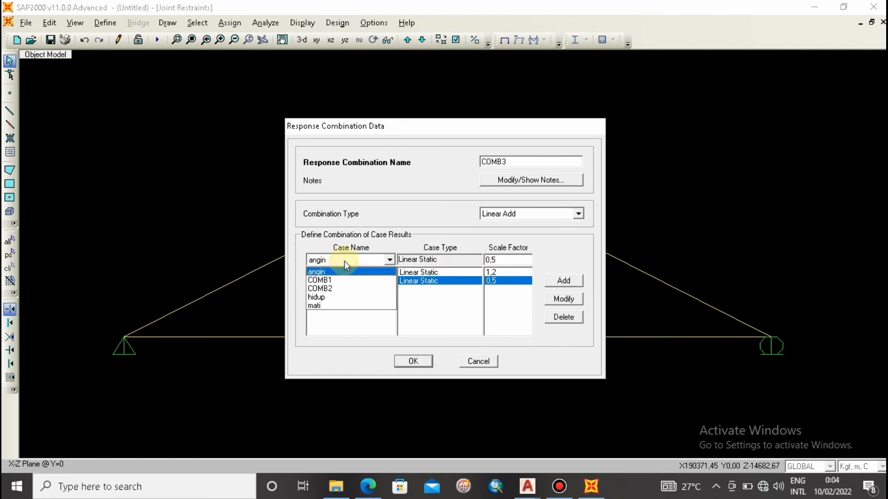
left_click(328, 297)
left_click(566, 302)
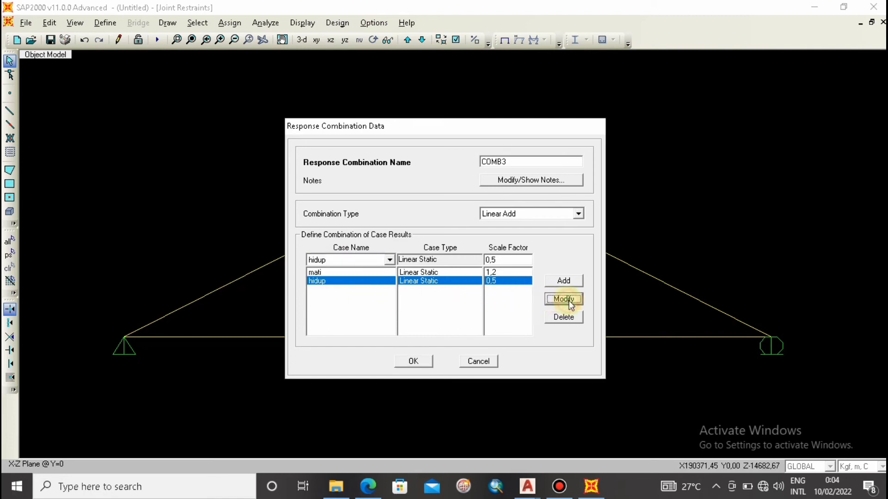
Add the angin case to COMB3 with a scale factor of 1,3 and save the combination
left_click(340, 259)
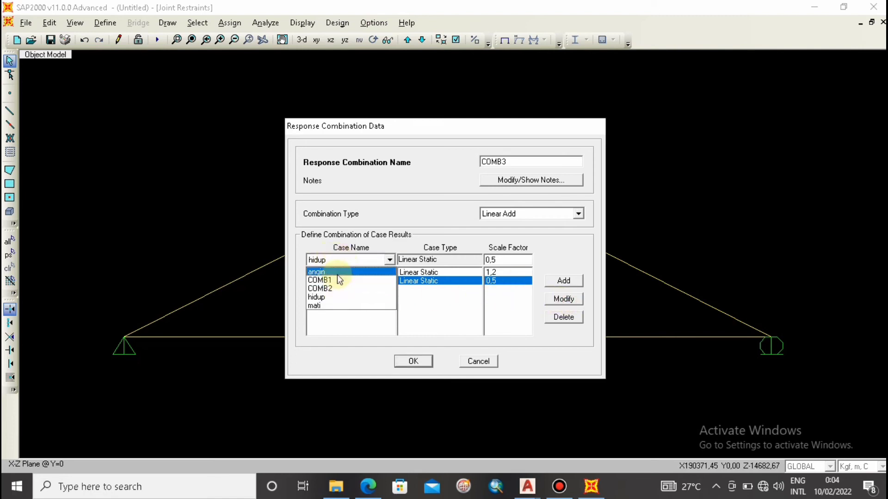
left_click(337, 273)
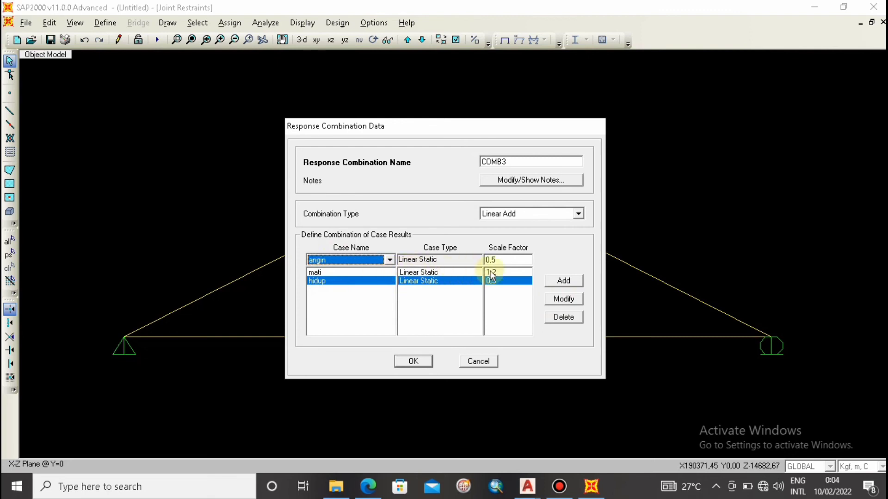
left_click(509, 261)
left_click(508, 262)
key("BackSpace")
key("BackSpace")
key("BackSpace")
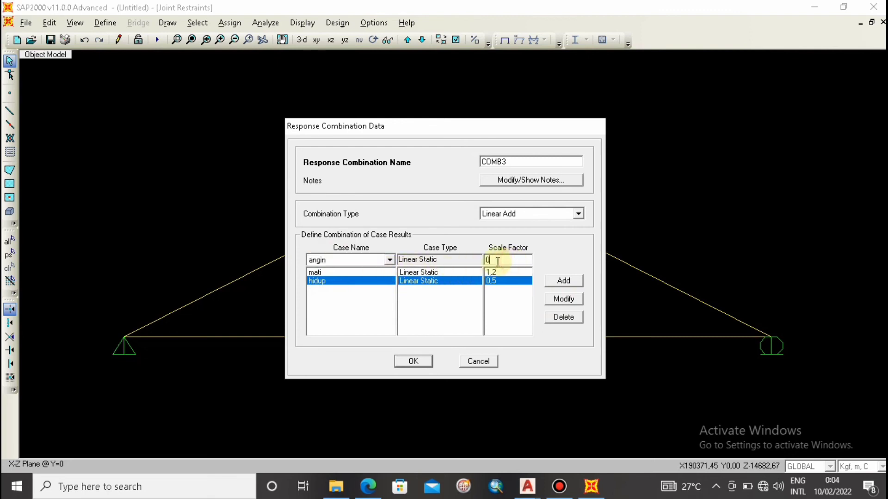
type("1,3")
left_click(564, 285)
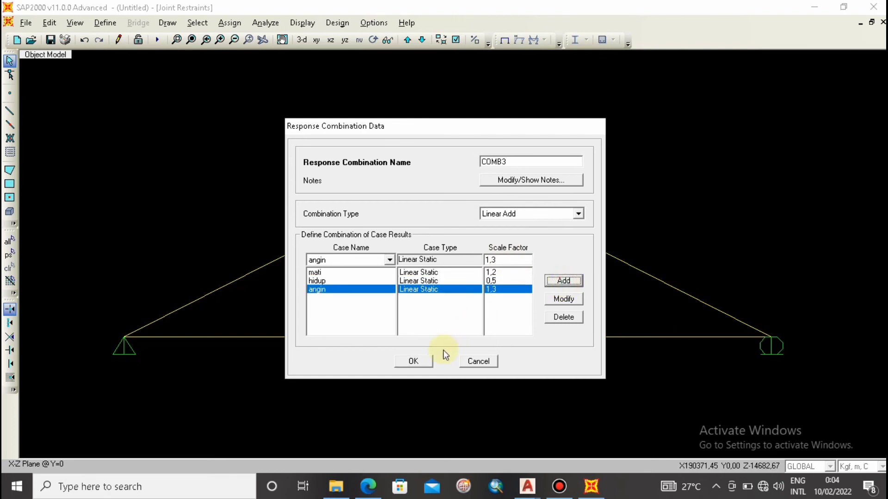
left_click(418, 360)
Create a new response combination named COMB4 and add the mati case with a scale factor of 1,2
left_click(527, 199)
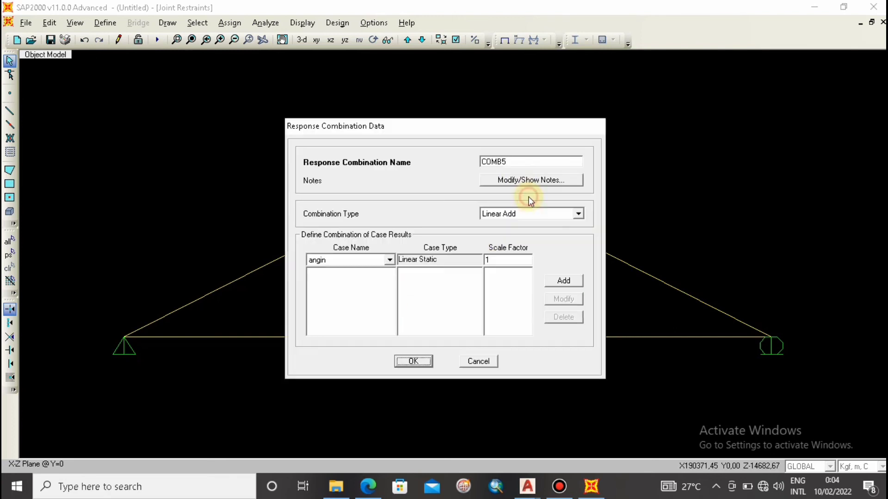
left_click(523, 166)
key("BackSpace")
type("4")
left_click(527, 163)
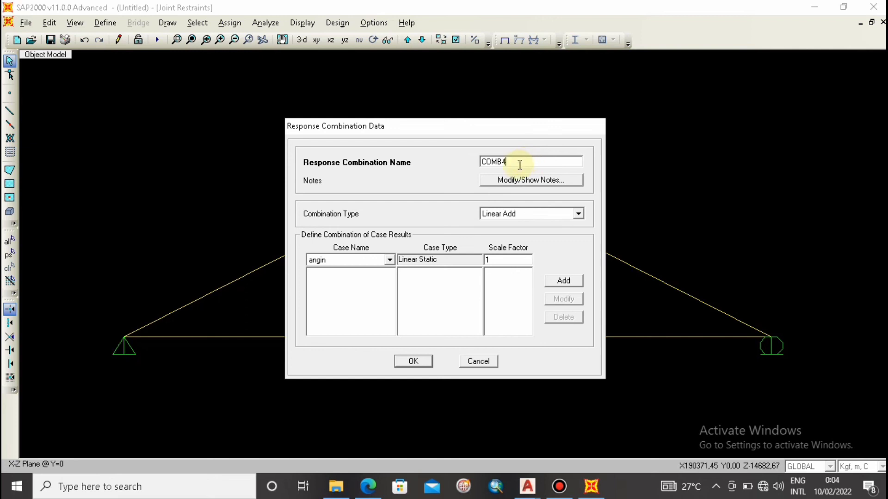
left_click(356, 259)
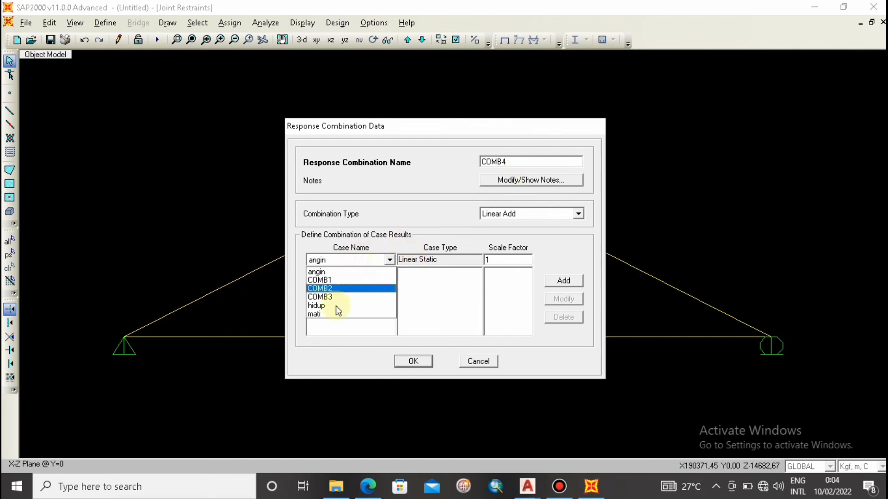
left_click(328, 316)
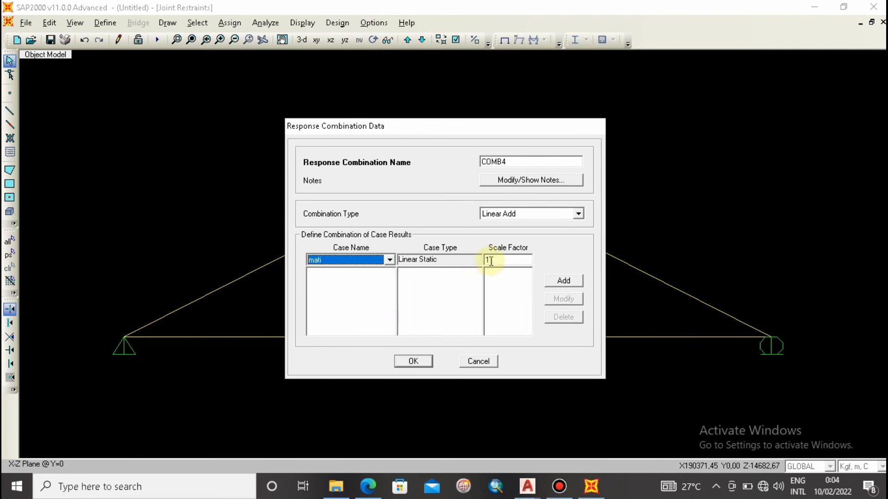
left_click(491, 261)
type(",2")
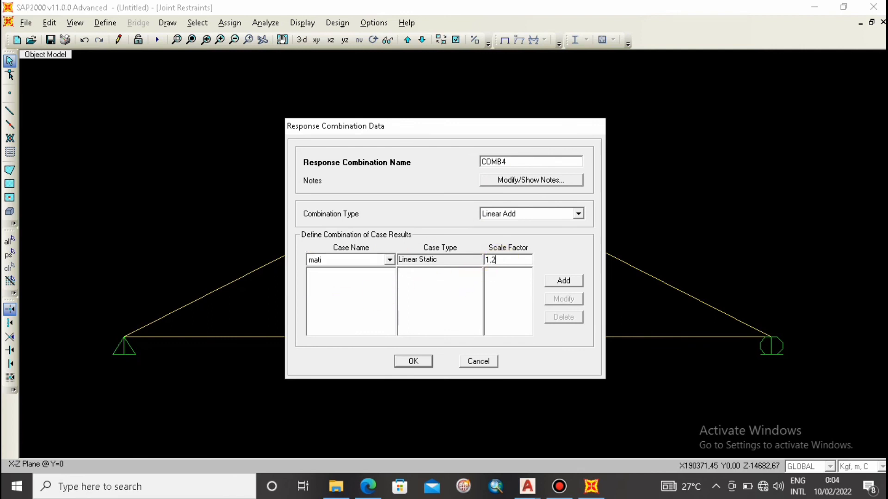
left_click(562, 281)
Add the hidup case to COMB4 with a scale factor of 0,5
left_click(389, 259)
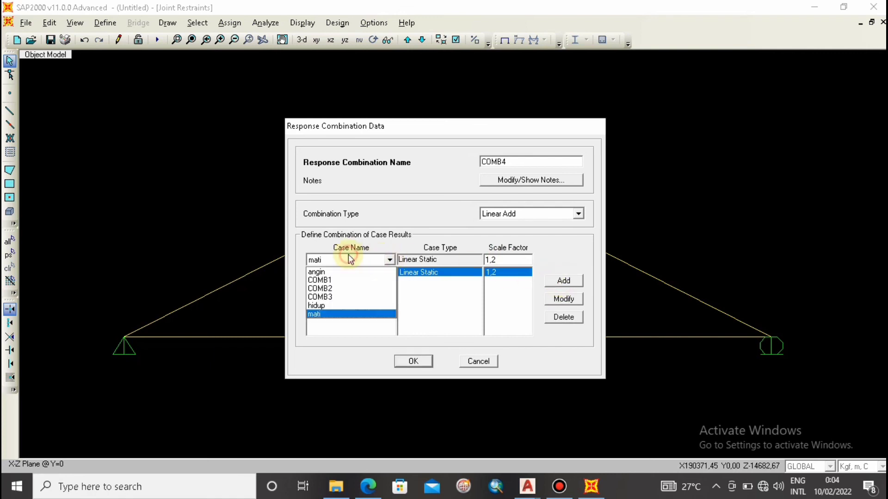
left_click(331, 306)
left_click(489, 261)
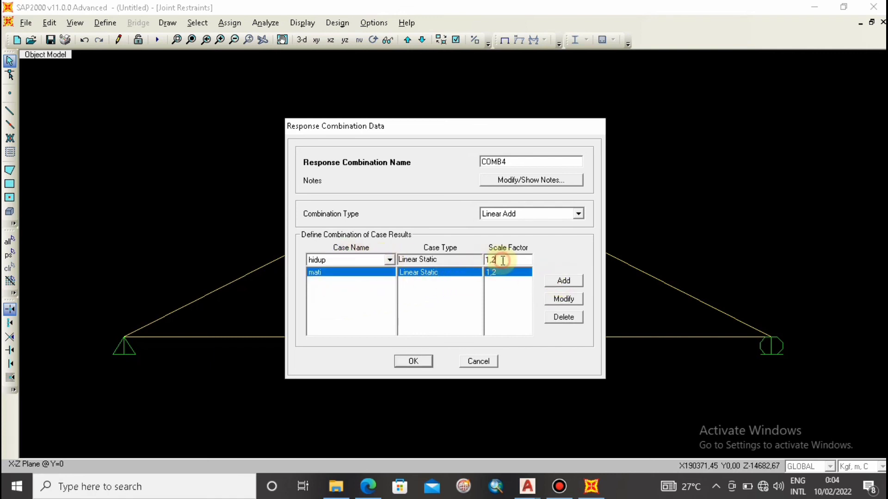
key("BackSpace")
key("BackSpace")
key("BackSpace")
type("0,5")
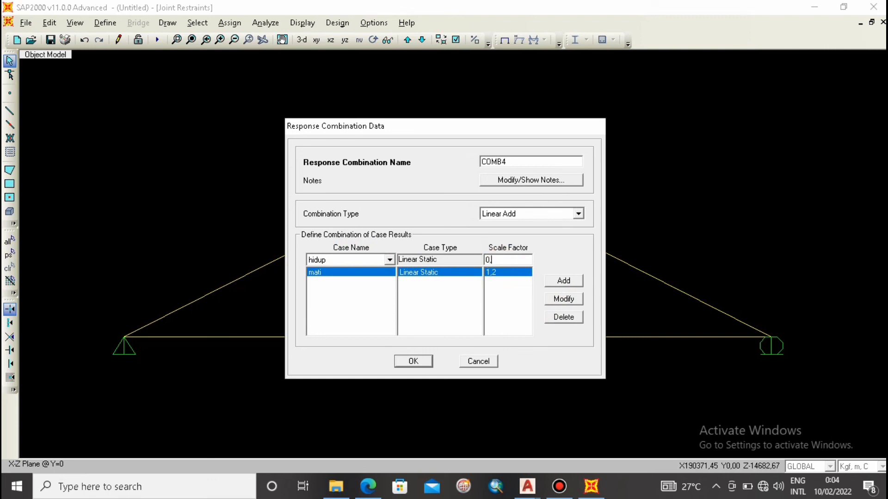
left_click(564, 281)
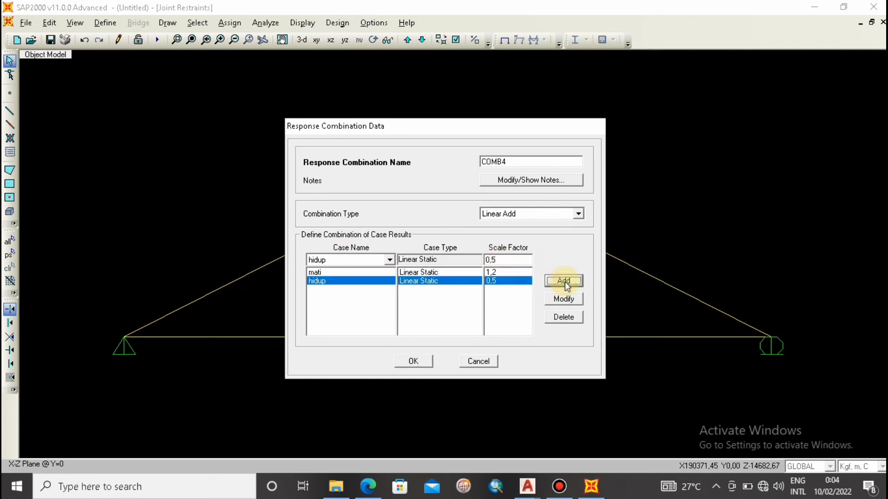
Add the angin case to COMB4 with a scale factor of -1,3 and accept all the response combinations
left_click(354, 259)
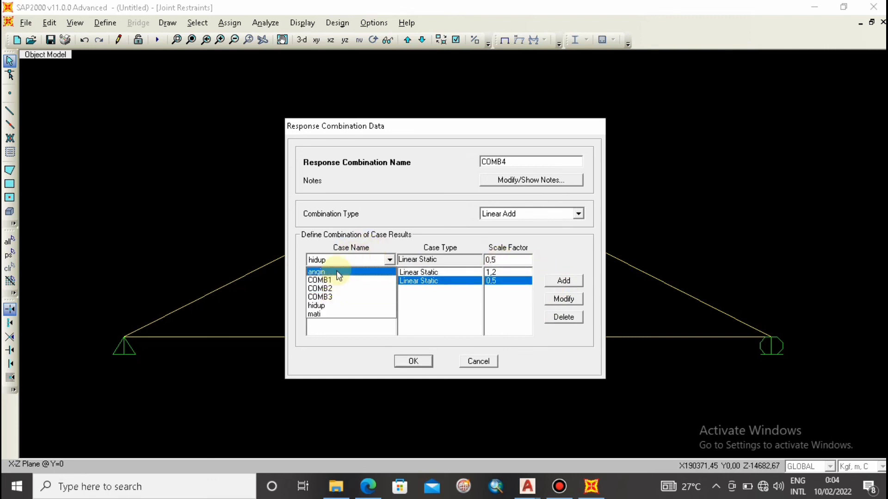
left_click(318, 271)
left_click_drag(506, 260, 485, 270)
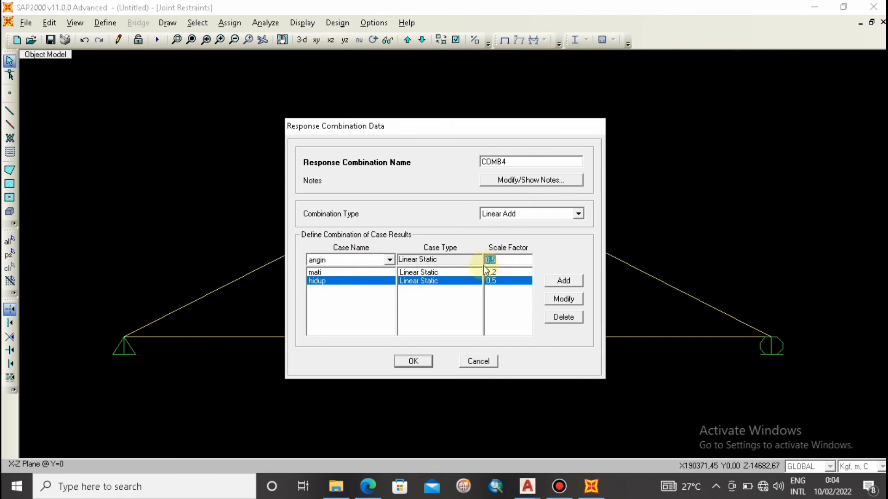
type("1")
type("1,3")
left_click(570, 283)
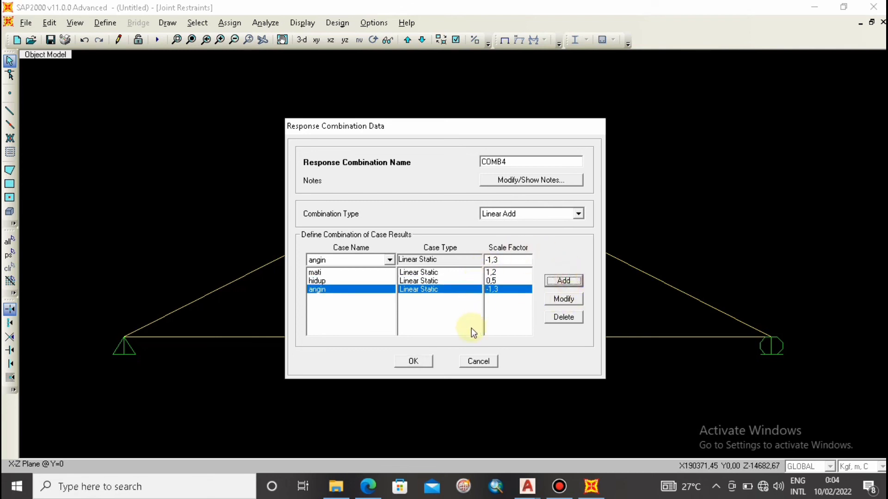
left_click(424, 361)
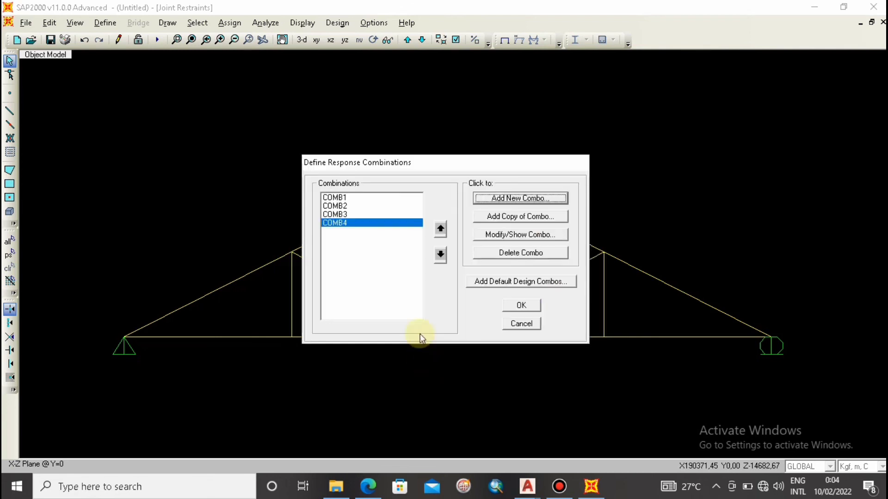
left_click(516, 306)
scroll(513, 288, "down", 2)
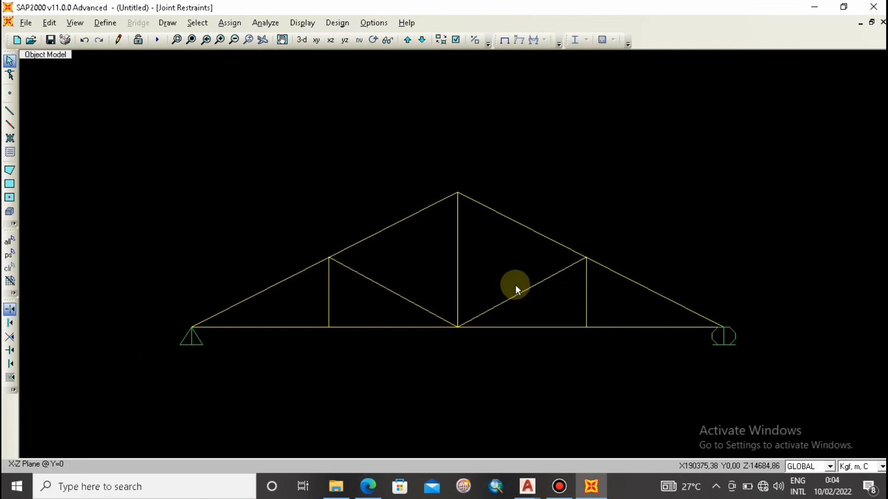